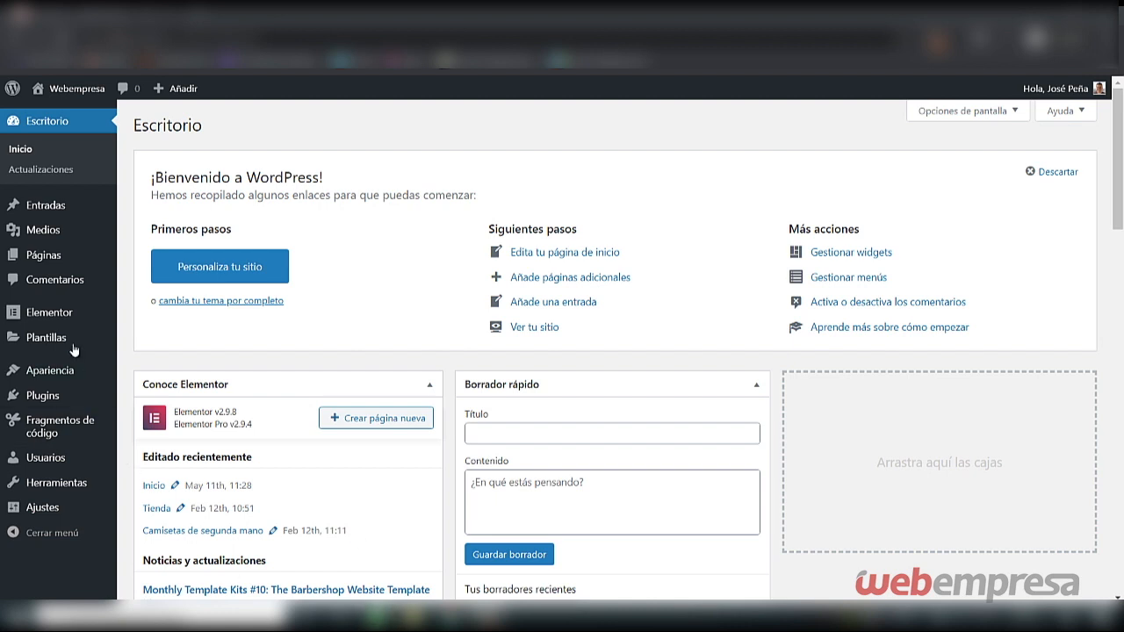
# Open the installed themes, start customizing the active GeneratePress theme and go to its site identity settings.
pyautogui.moveTo(82, 373)
pyautogui.click(146, 380)
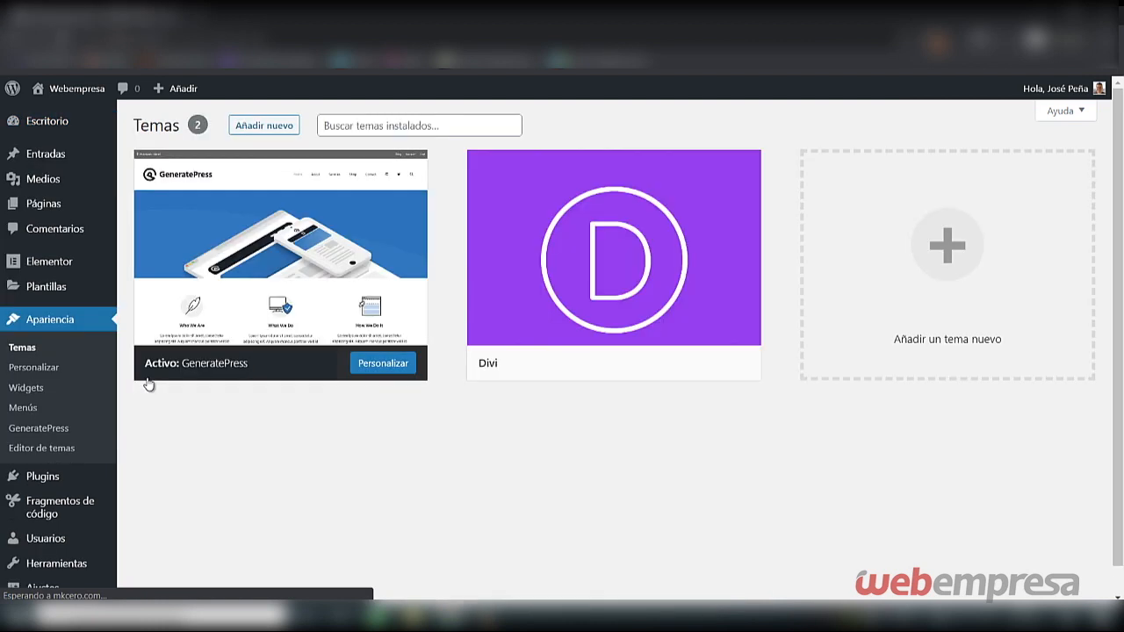
pyautogui.moveTo(515, 201)
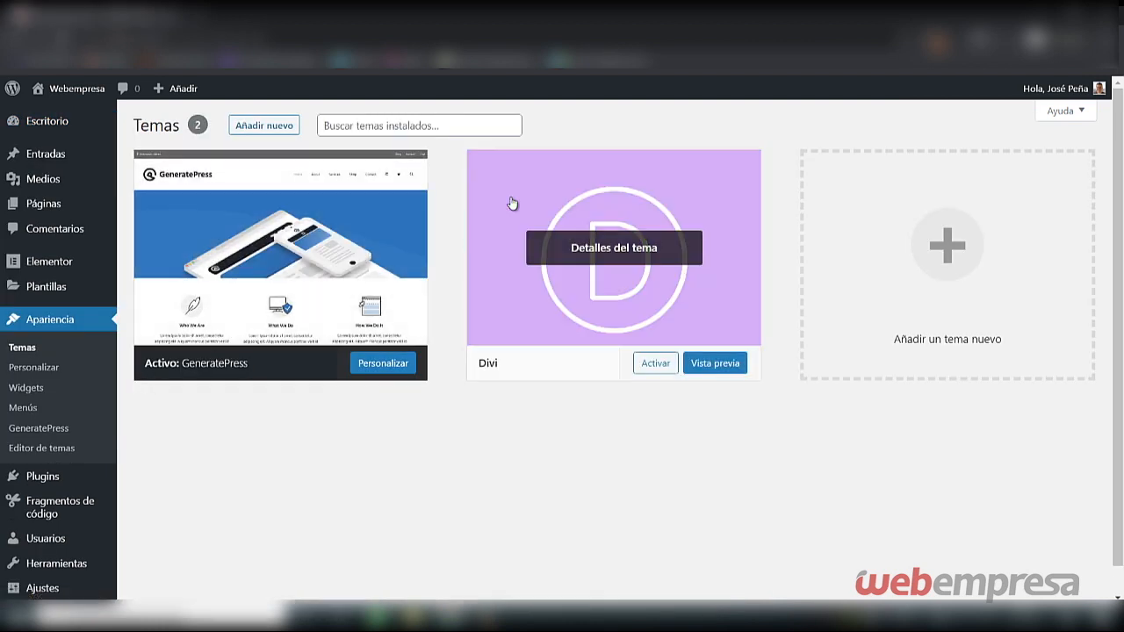
pyautogui.moveTo(231, 318)
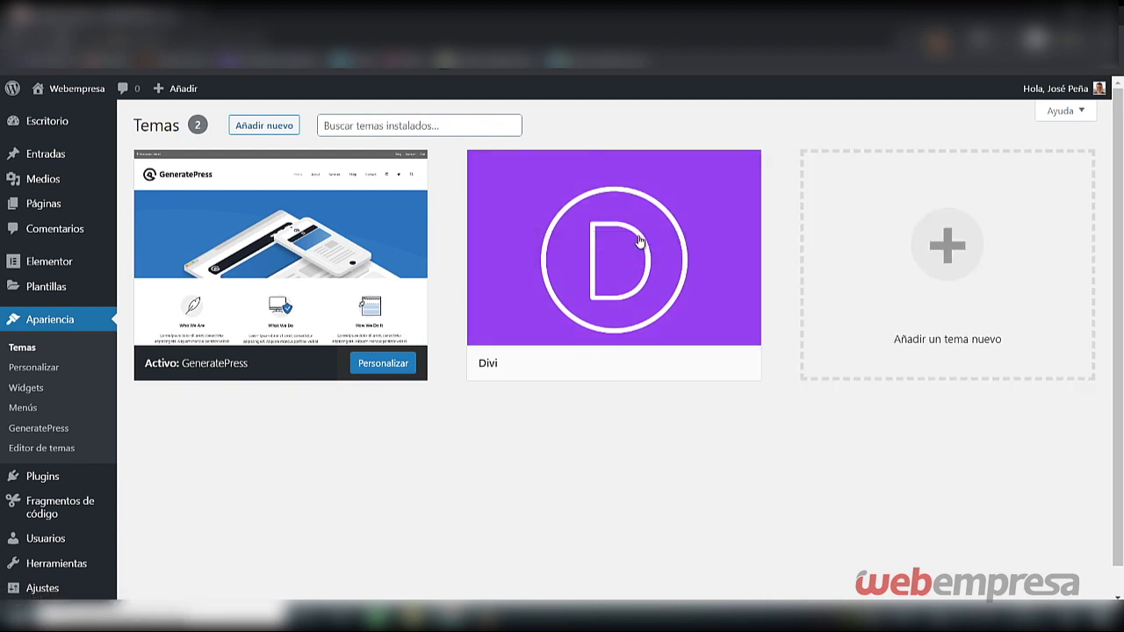
pyautogui.click(871, 224)
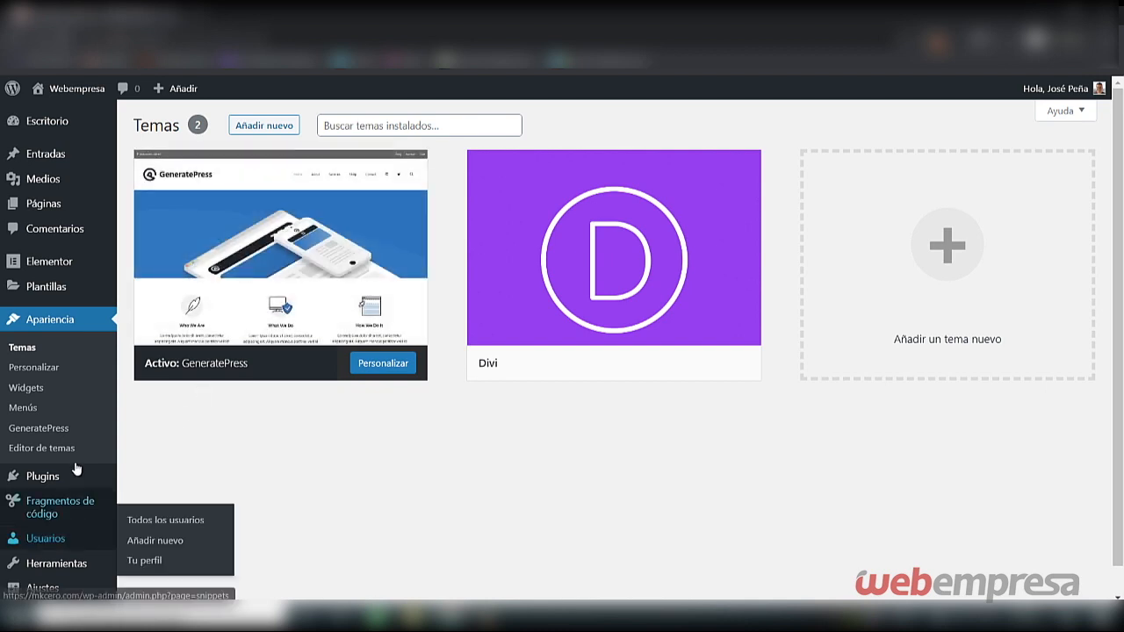
pyautogui.click(35, 371)
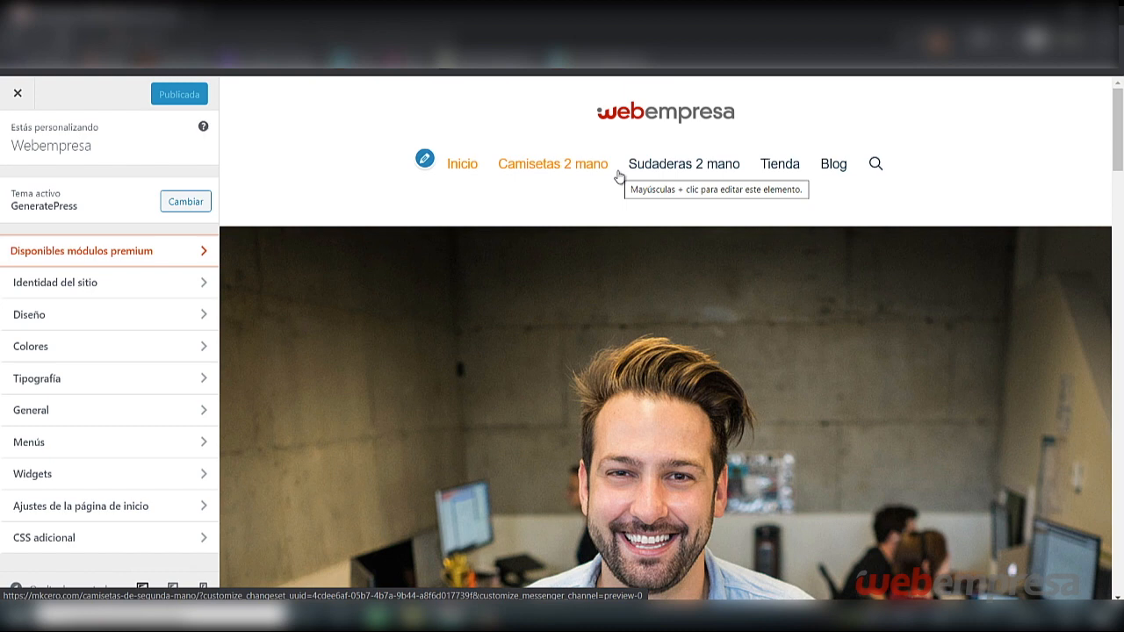
pyautogui.click(191, 281)
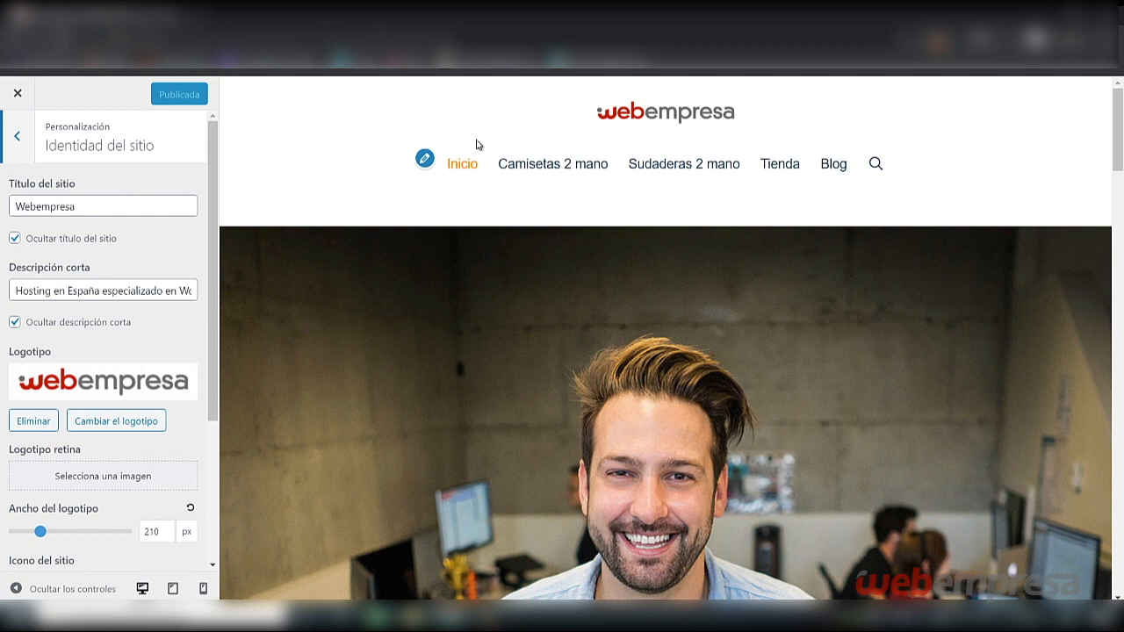
# Remove the current logo and try showing the site title in the header, hiding it again.
pyautogui.click(50, 423)
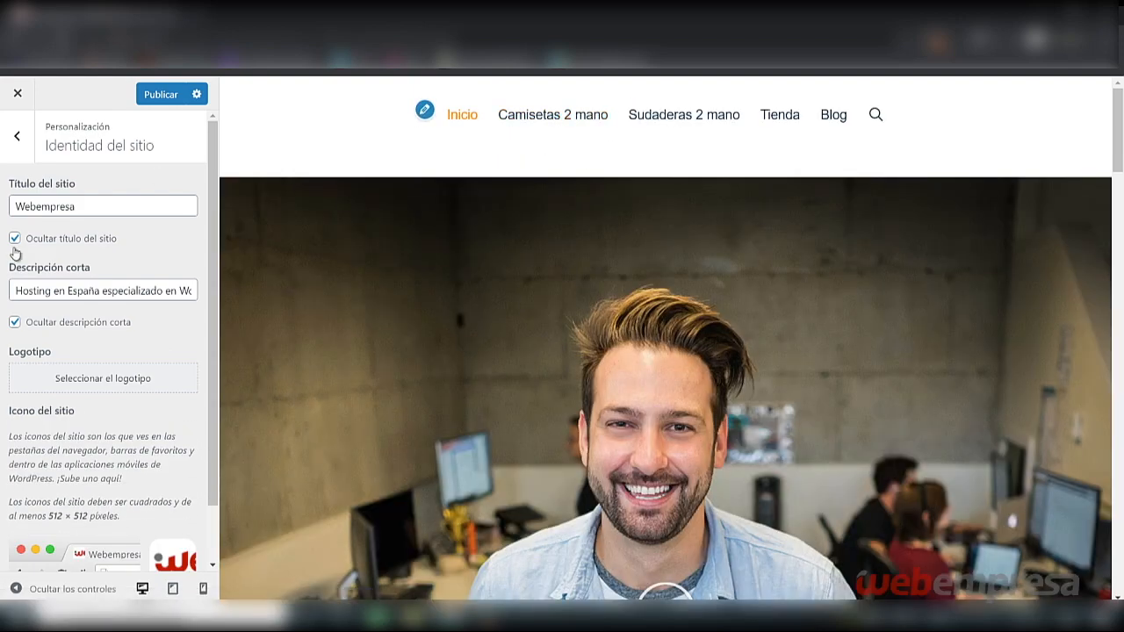
pyautogui.click(15, 240)
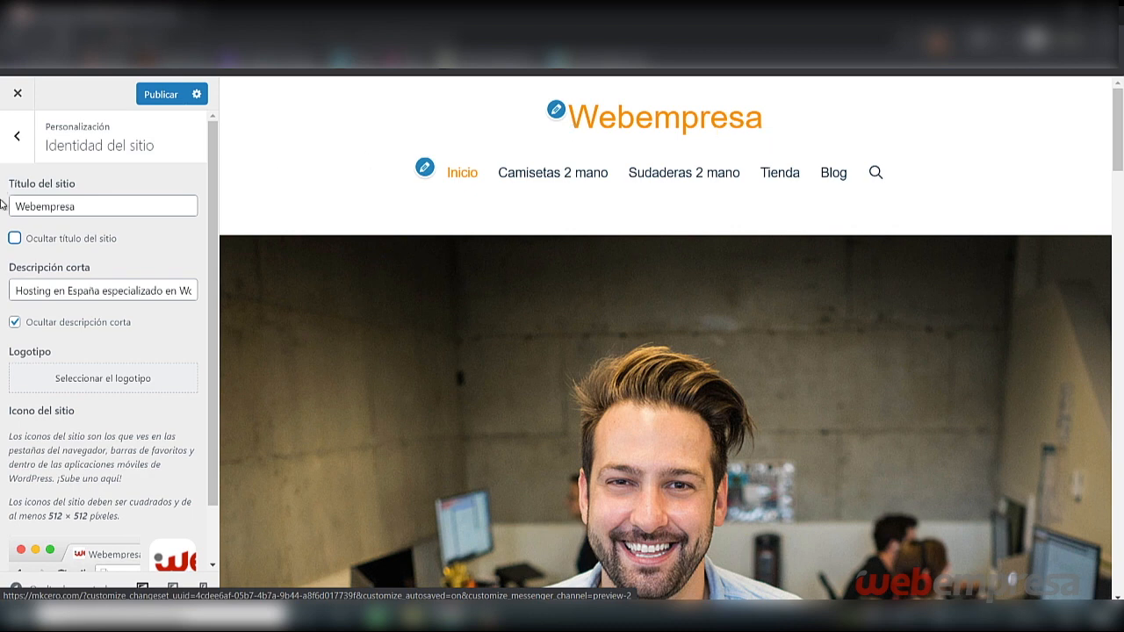
pyautogui.click(16, 240)
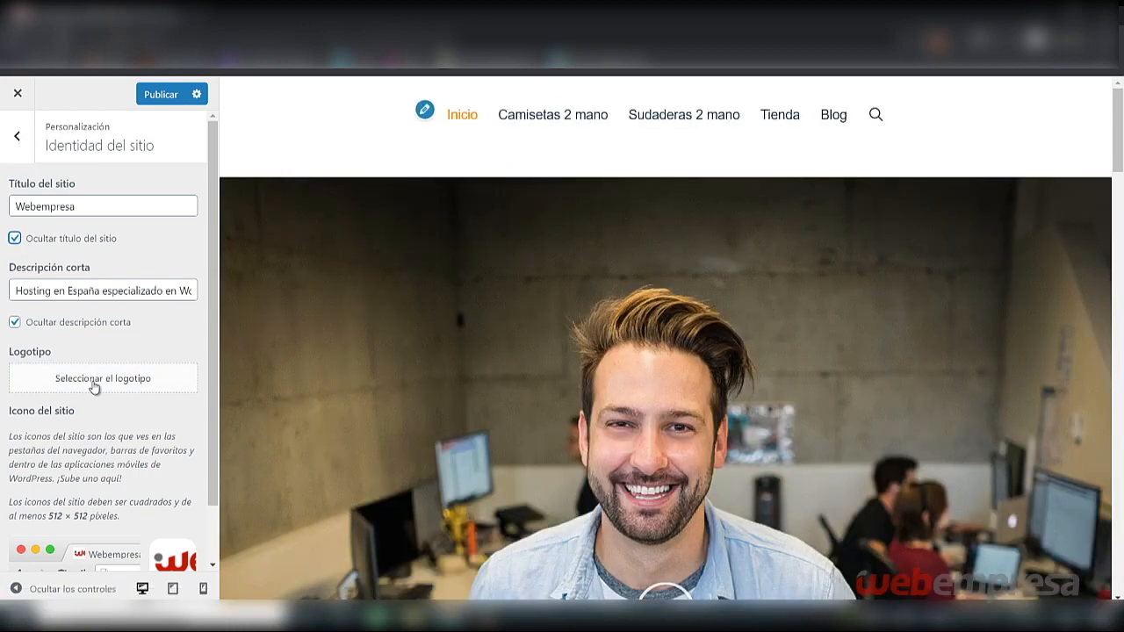
# Browse the logo picker's media library, search it for "logo" and clear the search.
pyautogui.click(94, 380)
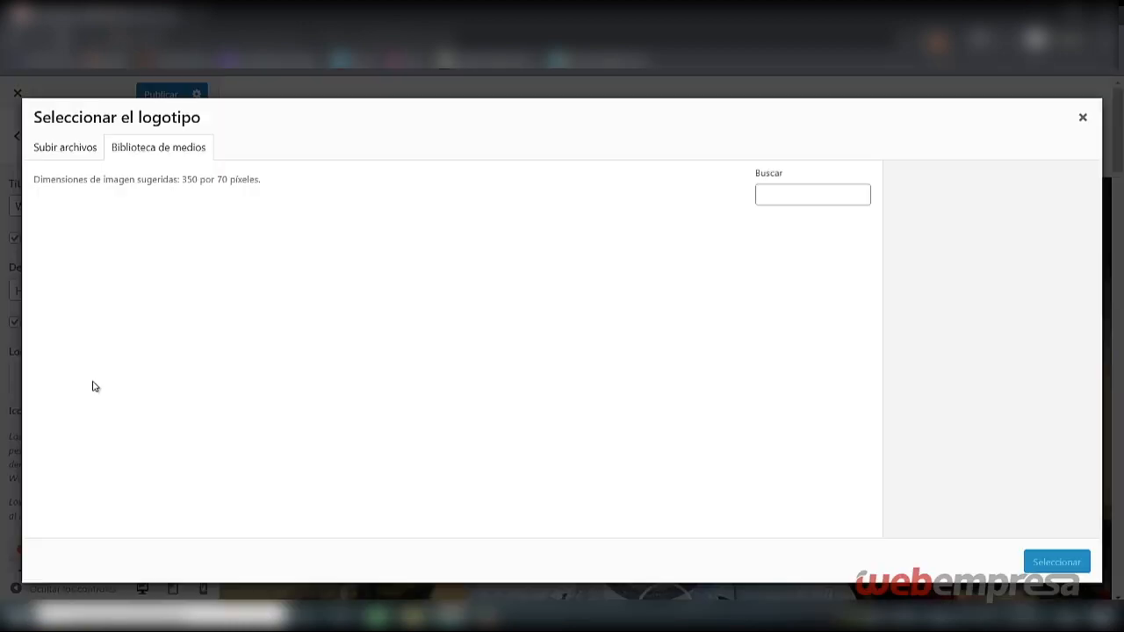
pyautogui.scroll(-1, 455, 340)
pyautogui.scroll(-15, 456, 340)
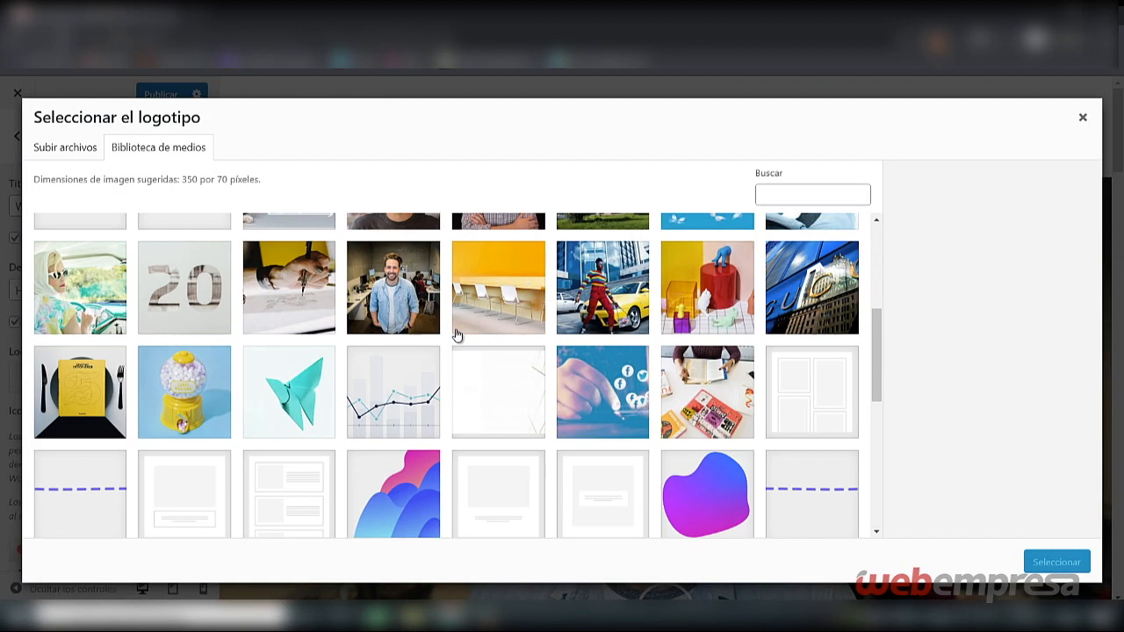
pyautogui.scroll(-5, 512, 358)
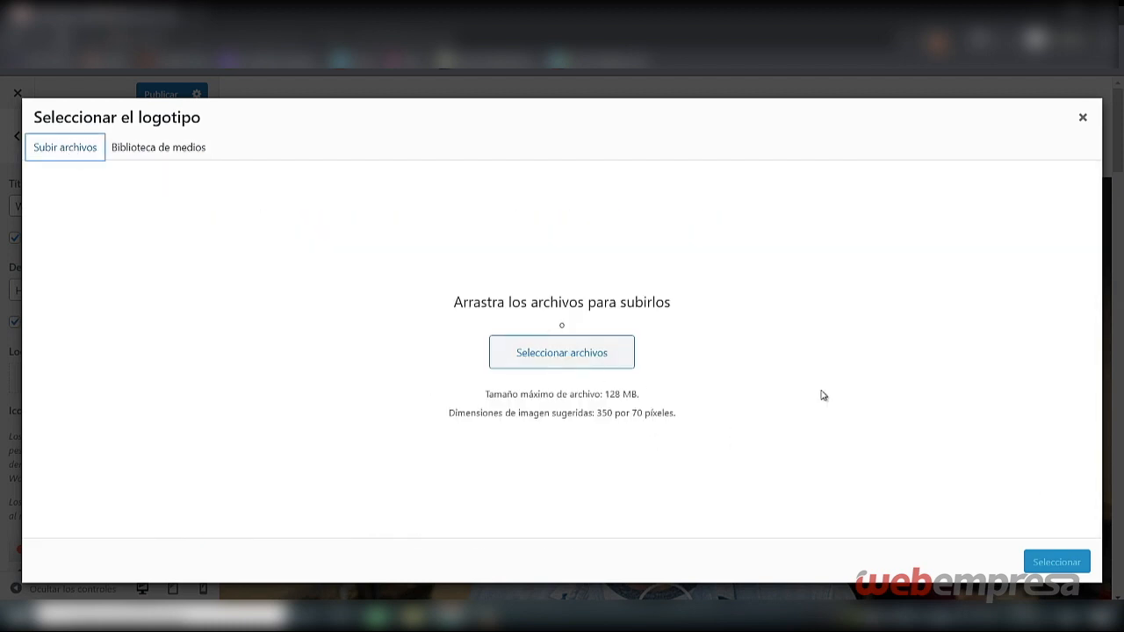
pyautogui.click(175, 160)
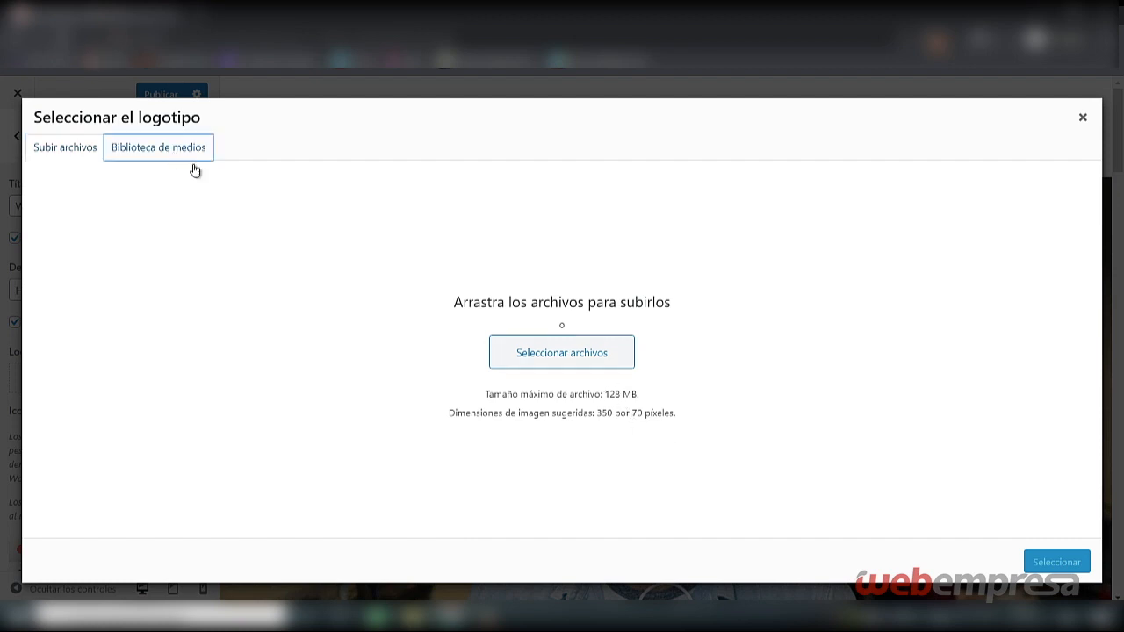
pyautogui.scroll(-10, 486, 290)
pyautogui.scroll(-10, 485, 286)
pyautogui.click(793, 195)
pyautogui.write('logo')
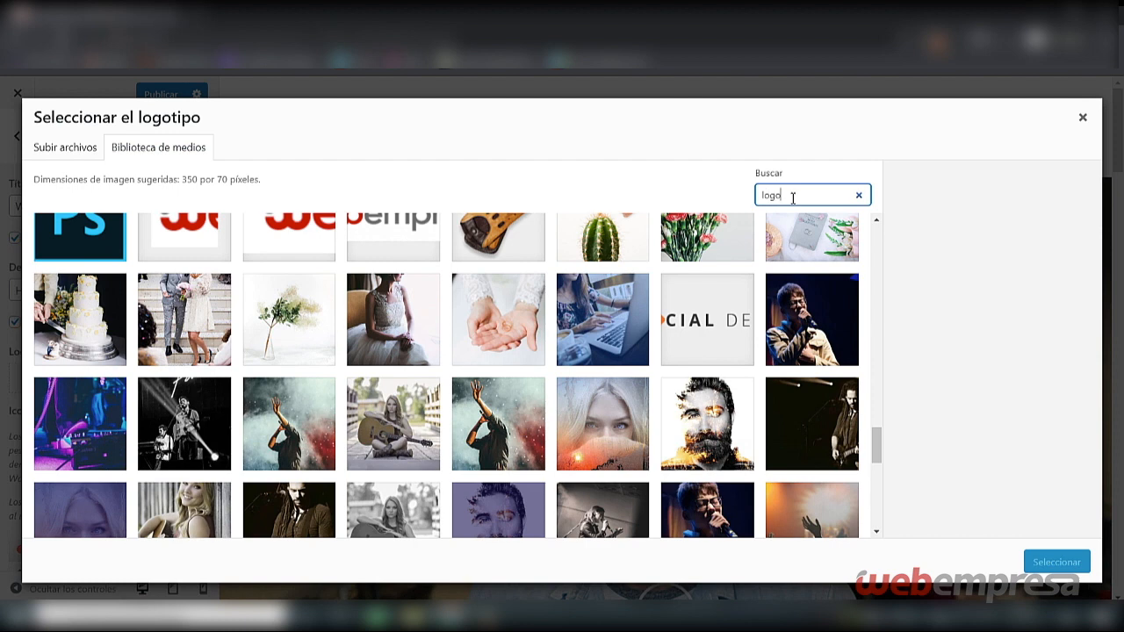
pyautogui.moveTo(816, 204); pyautogui.dragTo(740, 206)
pyautogui.press('BackSpace')
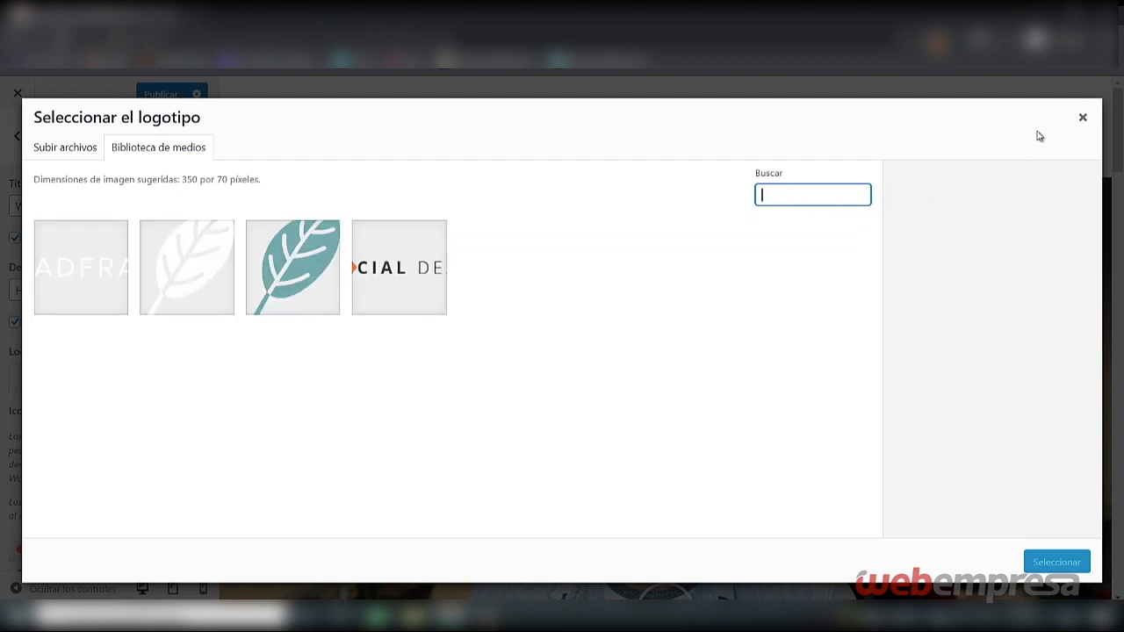
pyautogui.scroll(-6, 623, 314)
pyautogui.scroll(-15, 623, 322)
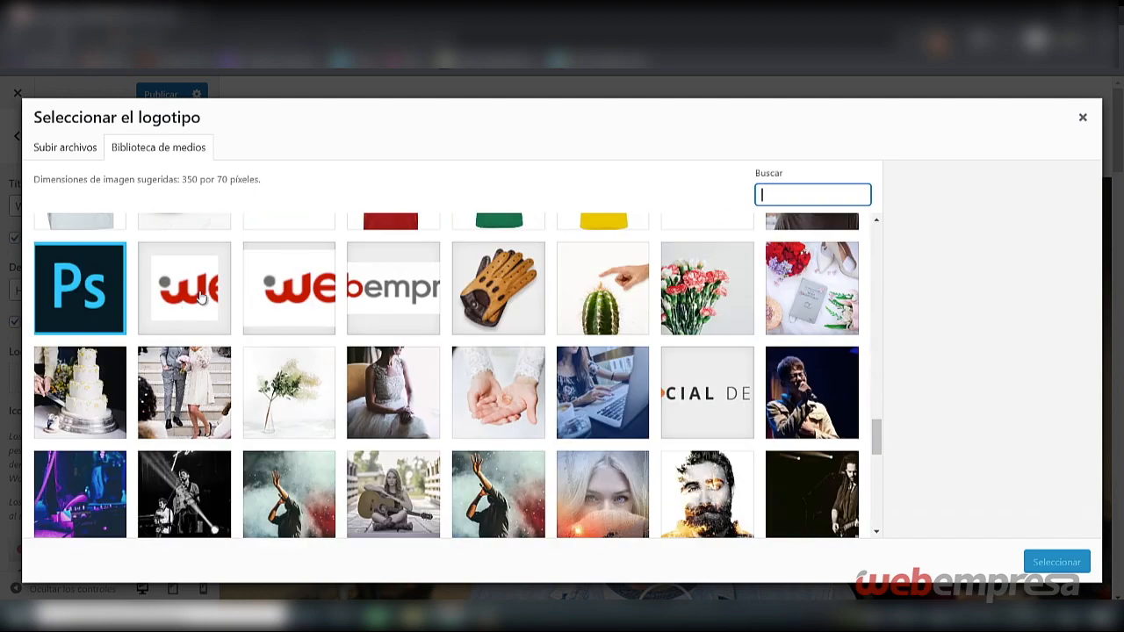
pyautogui.click(262, 287)
pyautogui.click(1059, 564)
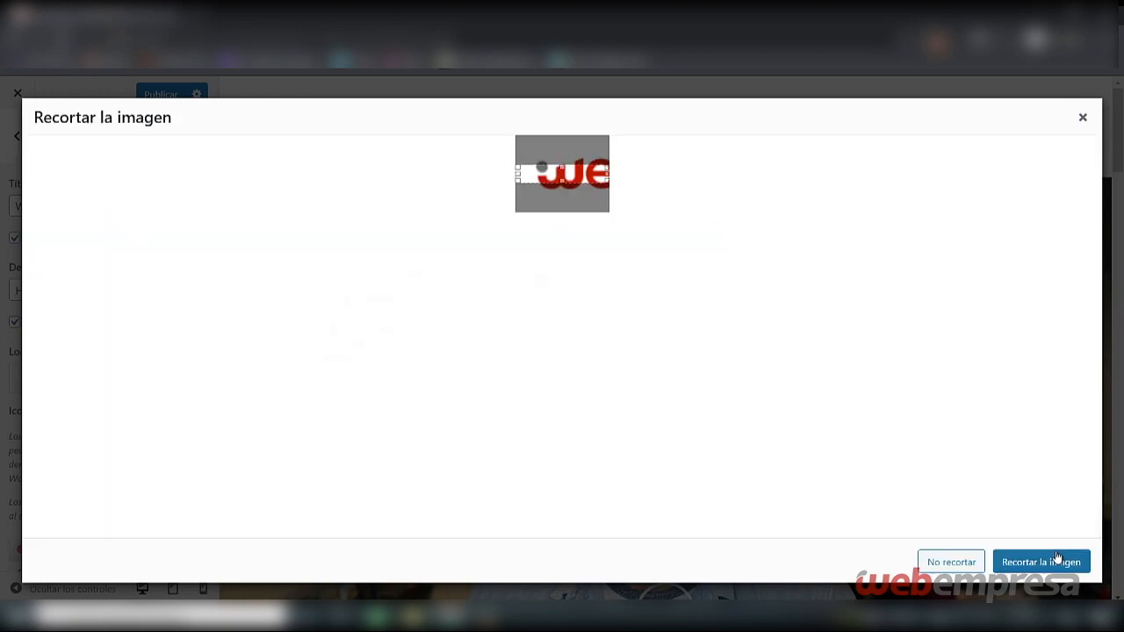
pyautogui.moveTo(563, 181); pyautogui.dragTo(563, 225)
pyautogui.moveTo(562, 173); pyautogui.dragTo(562, 115)
pyautogui.click(1083, 118)
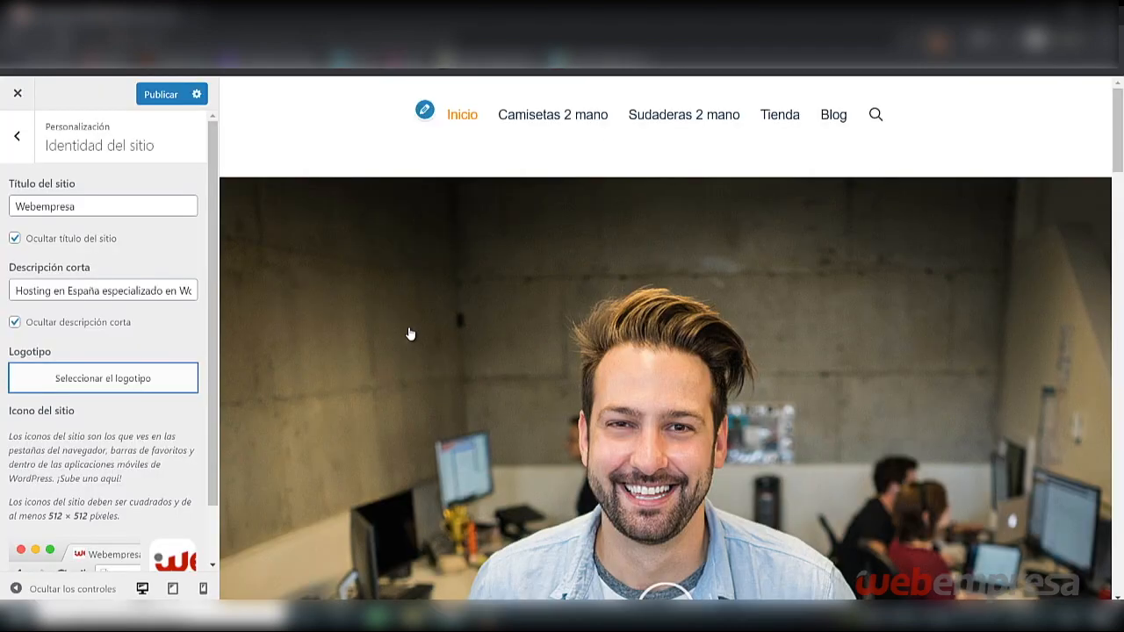
# Choose the full-width Webempresa logo image from the media library and crop it to the suggested area as the site logo.
pyautogui.click(150, 377)
pyautogui.scroll(-15, 378, 365)
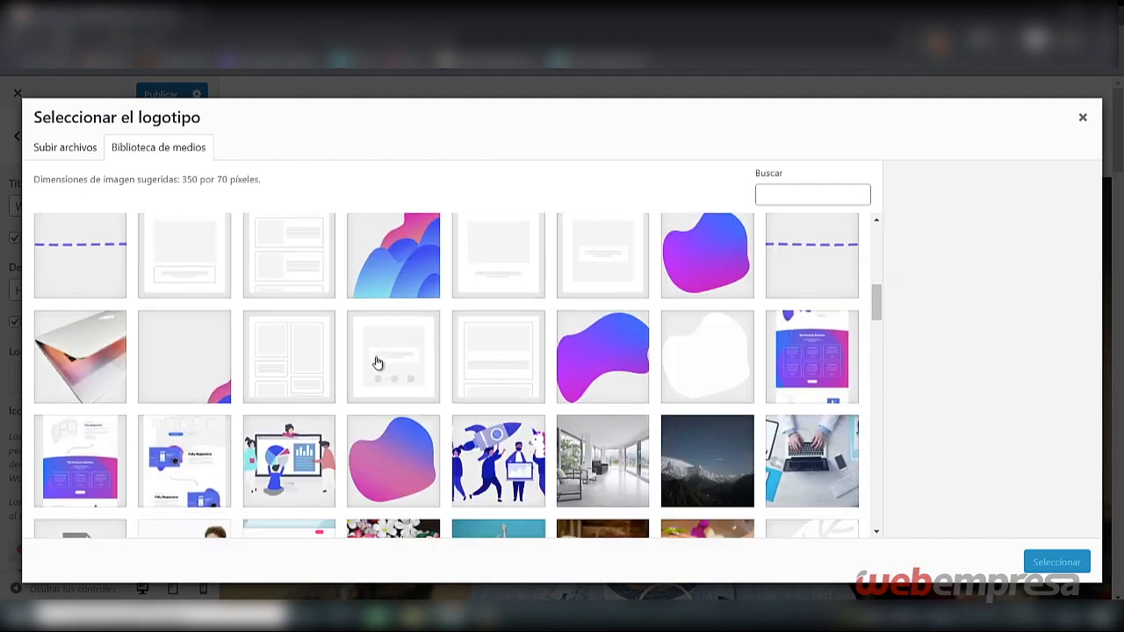
pyautogui.scroll(-10, 378, 368)
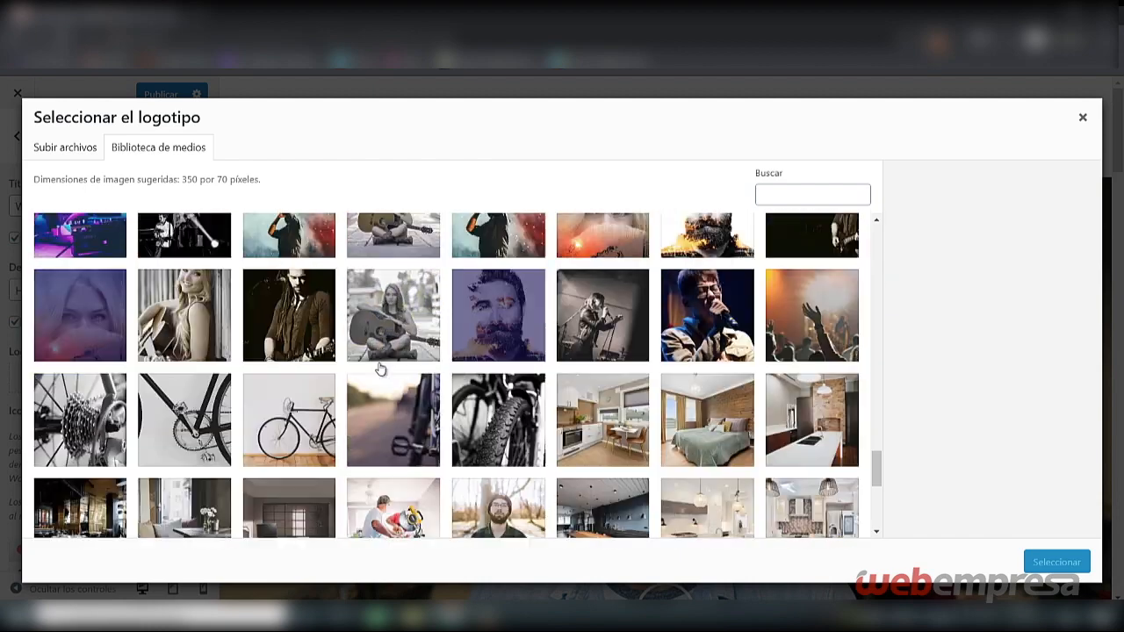
pyautogui.scroll(10, 384, 369)
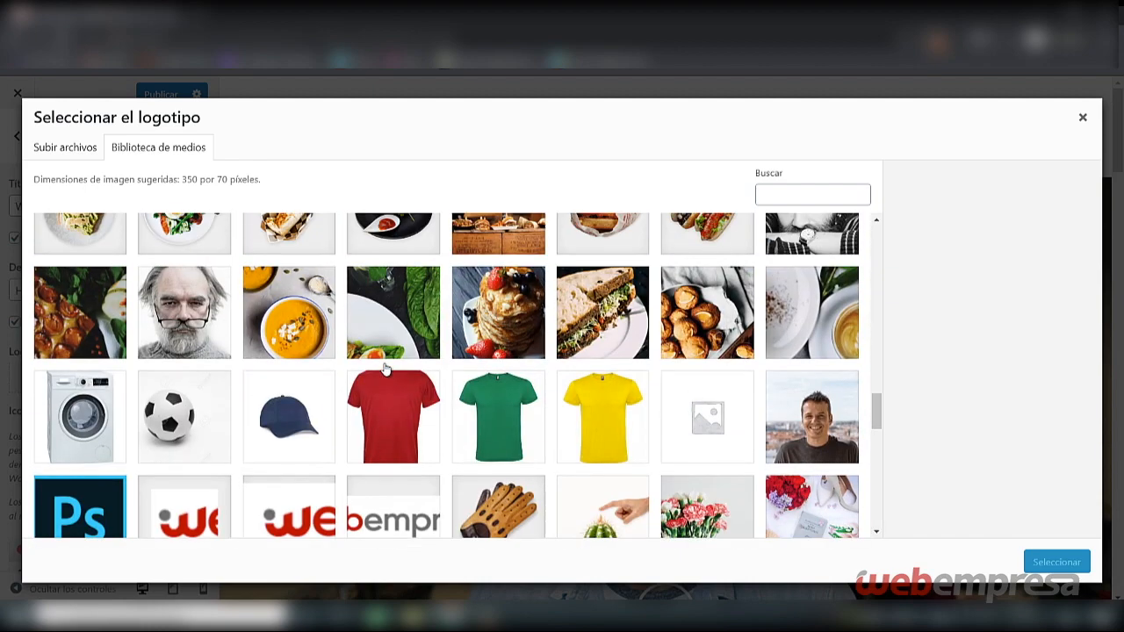
pyautogui.click(396, 500)
pyautogui.click(1056, 562)
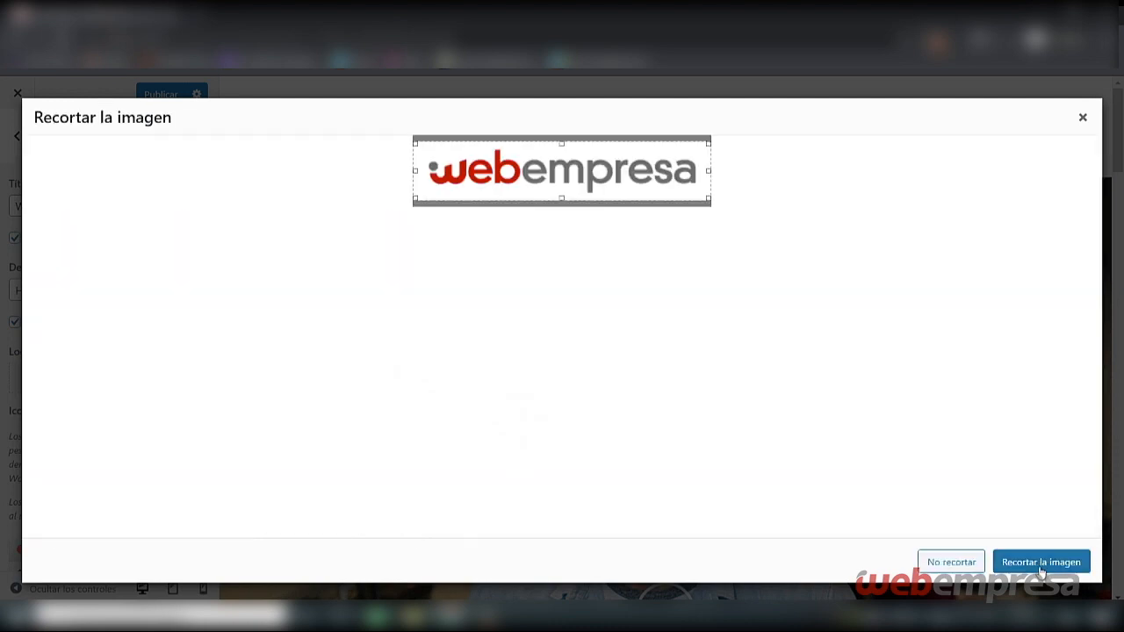
pyautogui.click(1037, 561)
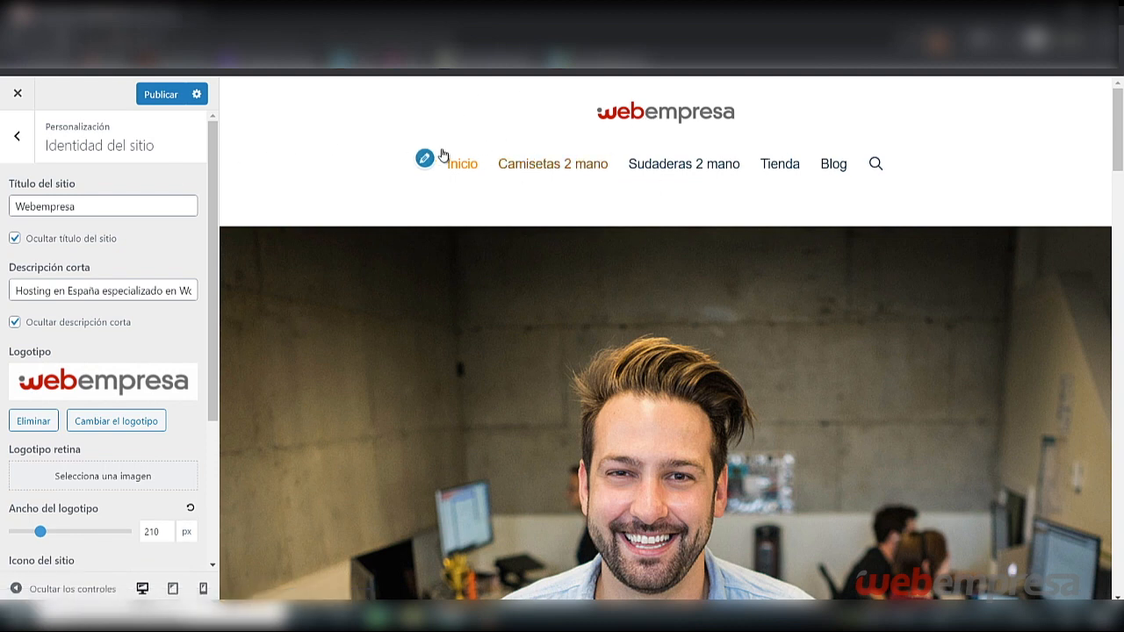
# Leave the site identity settings and open the main navigation settings of the site design.
pyautogui.click(17, 136)
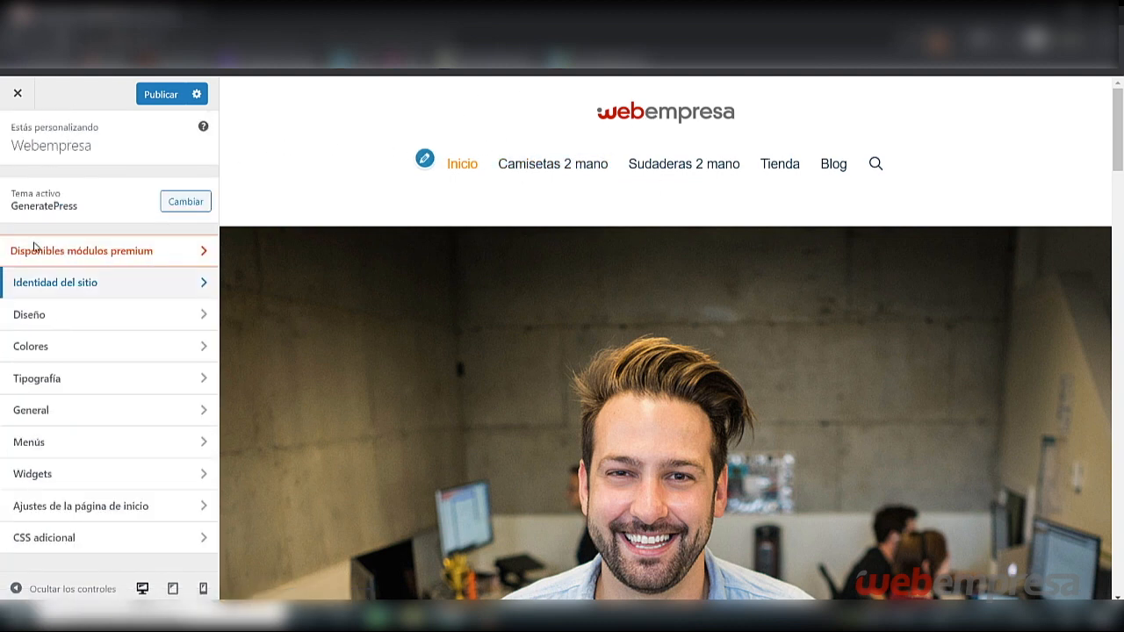
pyautogui.click(84, 316)
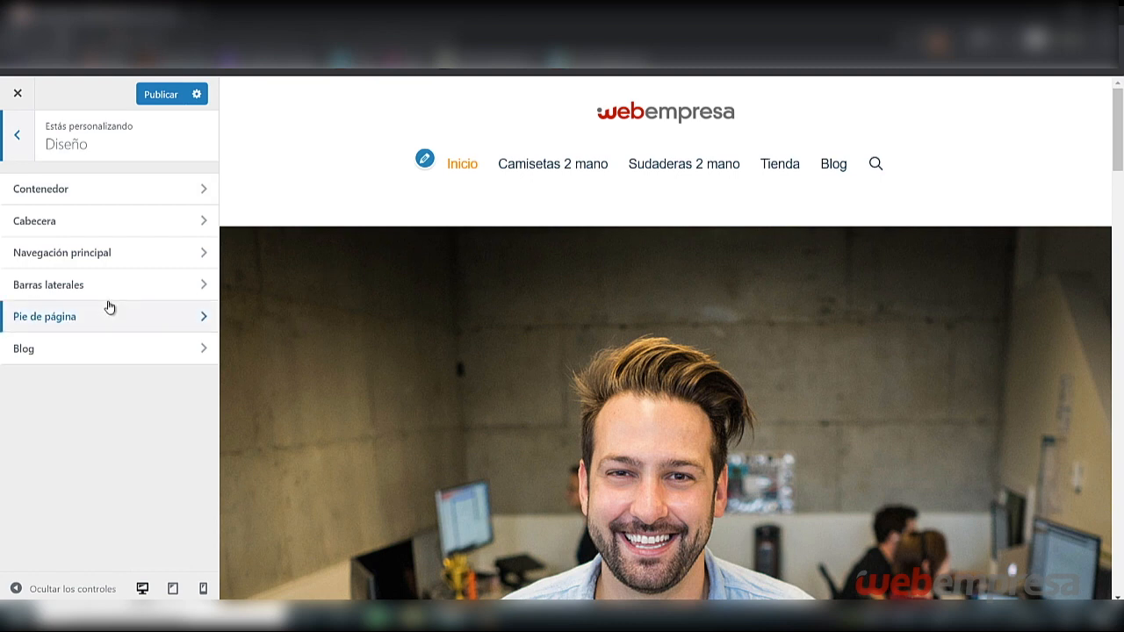
pyautogui.click(90, 255)
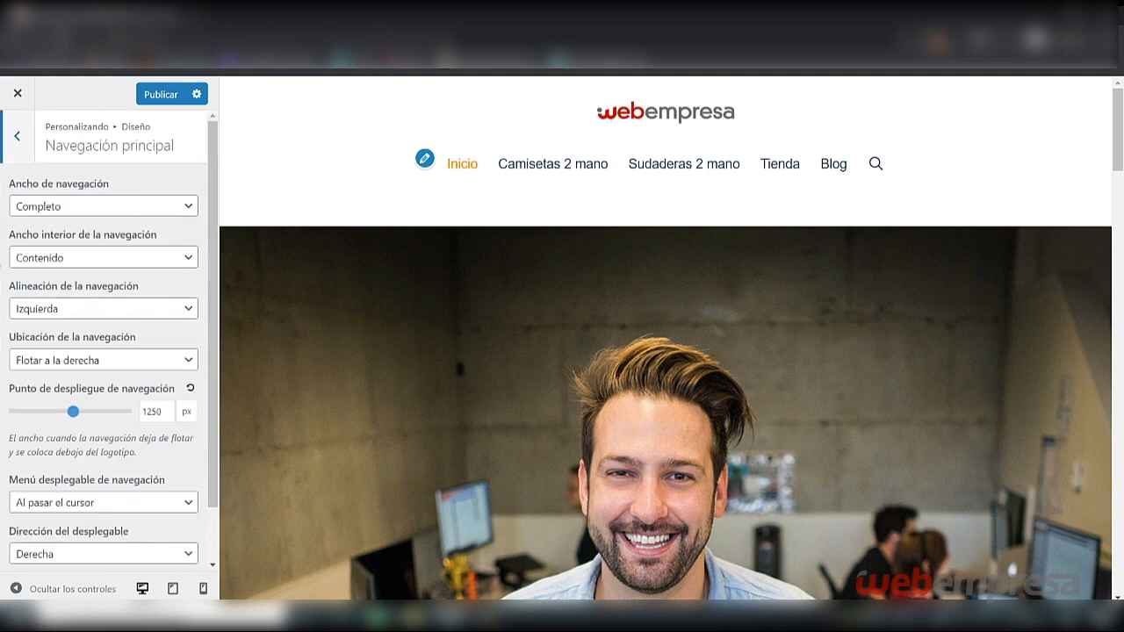
# Try the navigation locations Sobre la cabecera and Barra lateral derecha, and restore Flotar a la derecha.
pyautogui.click(143, 362)
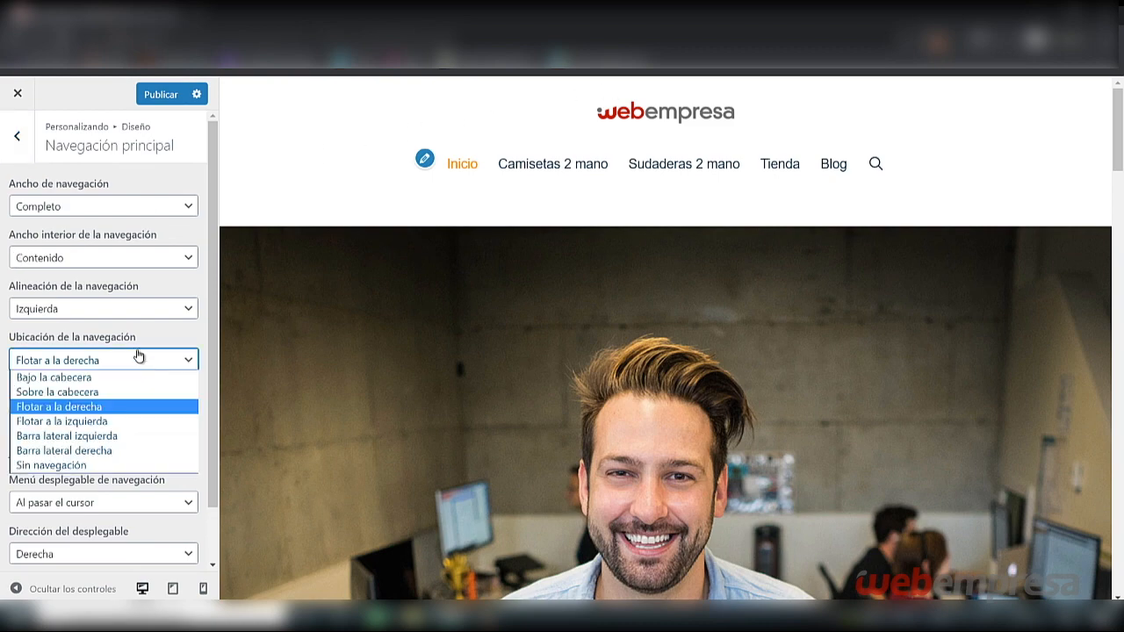
pyautogui.click(50, 393)
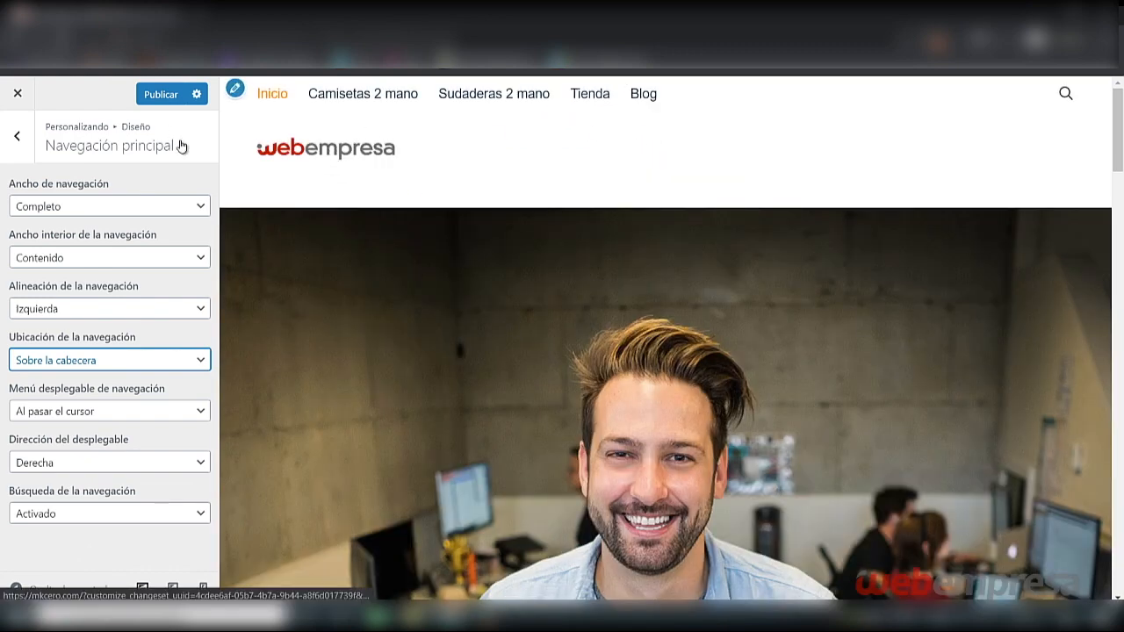
pyautogui.click(111, 362)
pyautogui.click(84, 451)
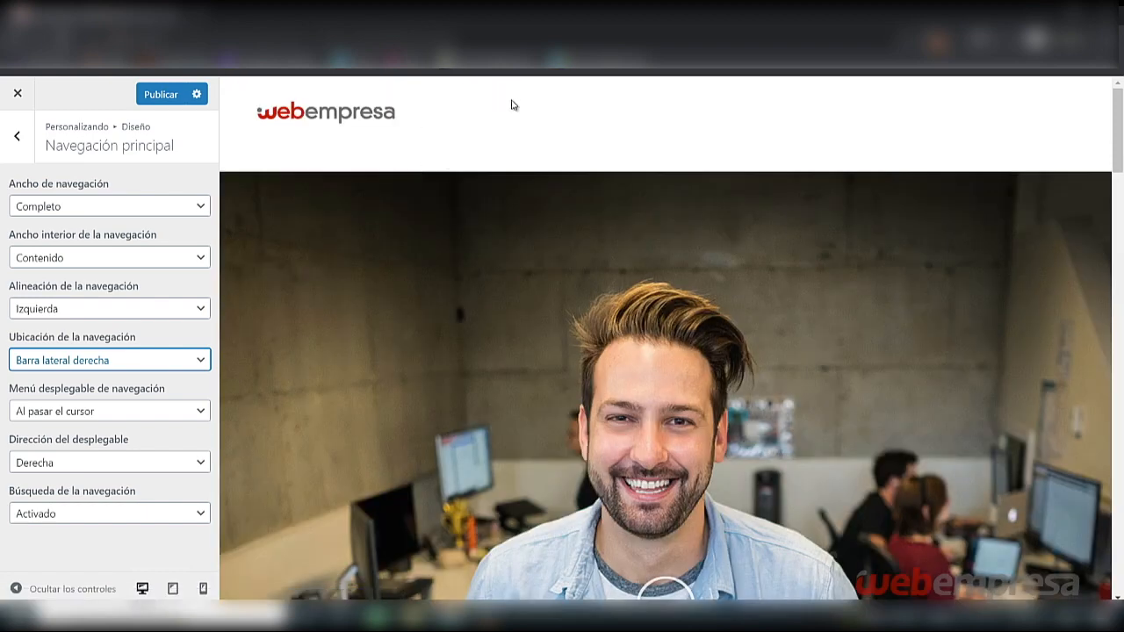
pyautogui.click(67, 356)
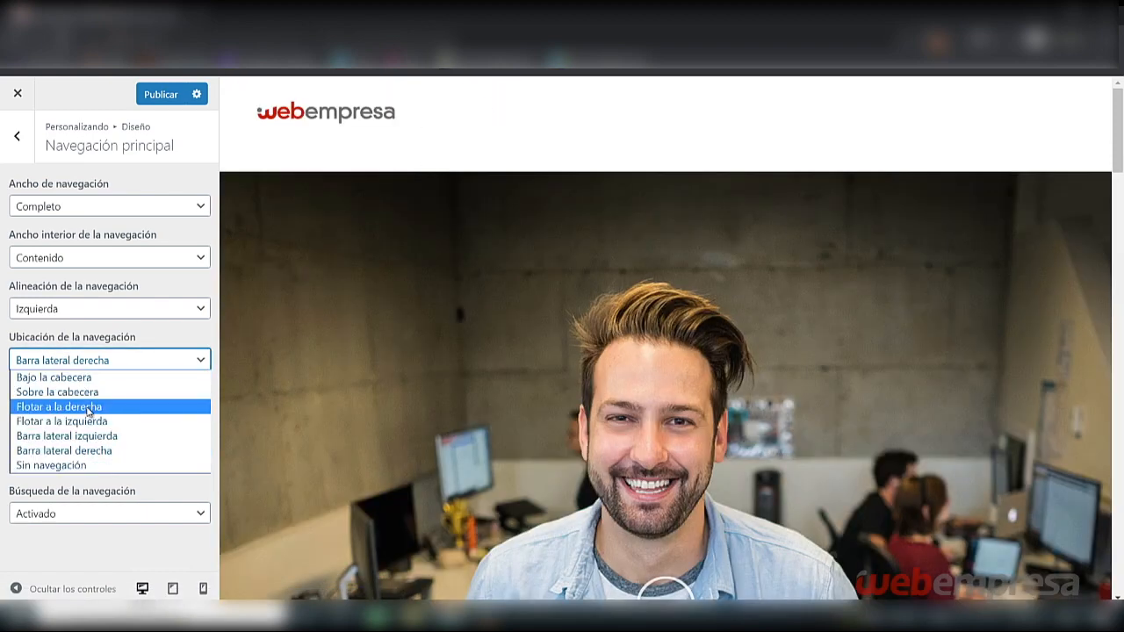
pyautogui.click(88, 405)
# Set the navigation width (Ancho de navegación) to Contenido.
pyautogui.scroll(-1, 151, 369)
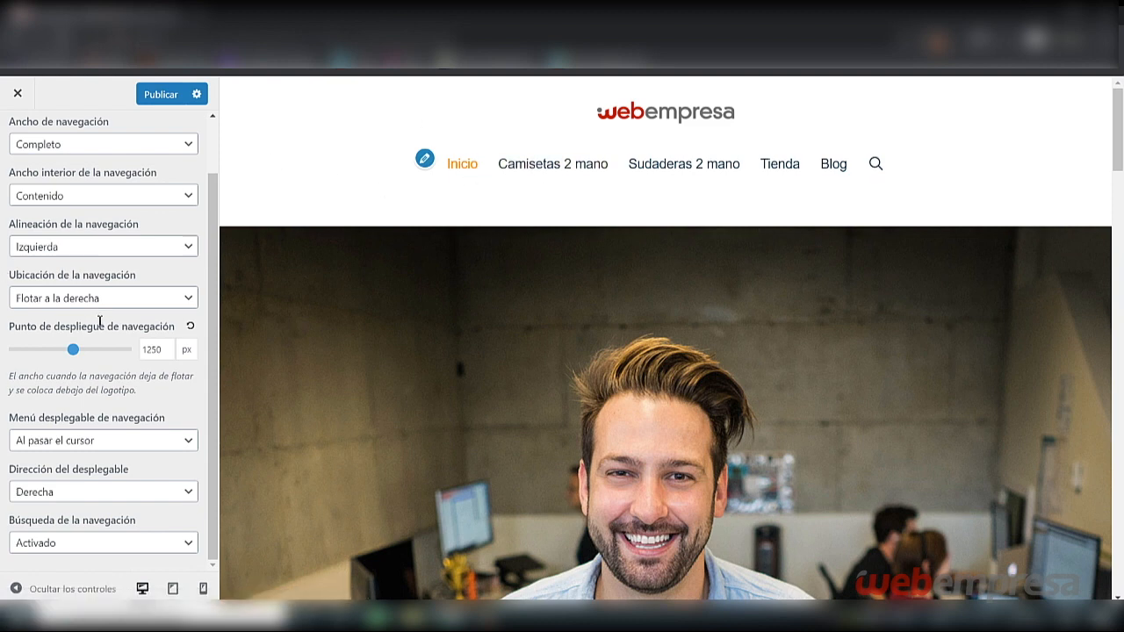
pyautogui.click(110, 144)
pyautogui.click(102, 175)
pyautogui.click(96, 146)
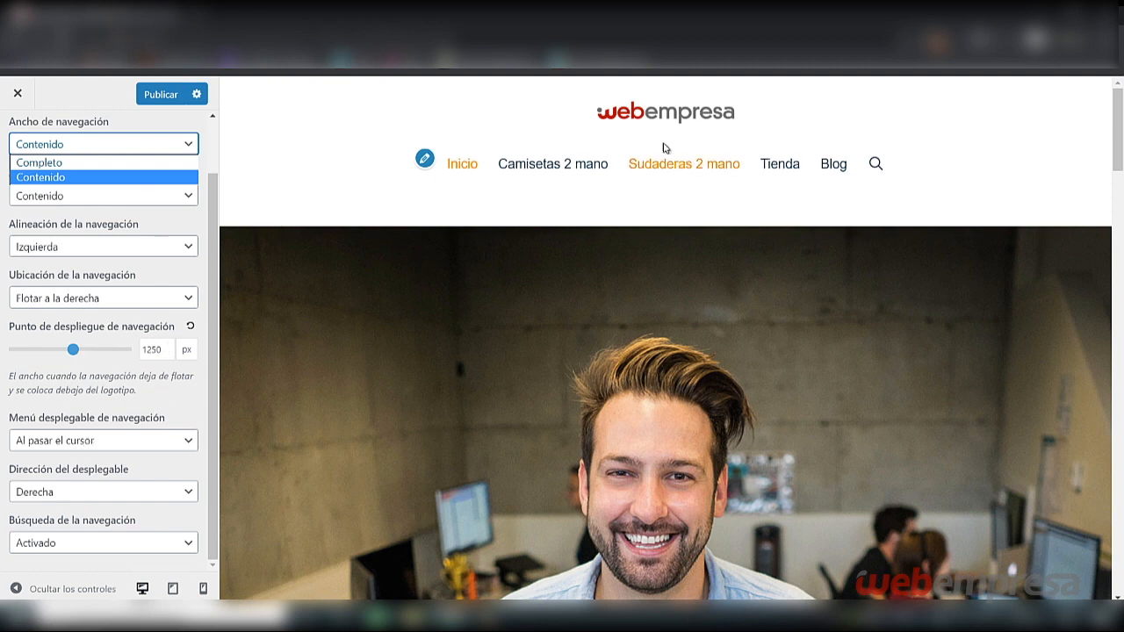
# Set the navigation dropdown to Clic - Elemento del menú and the navigation search to Desactivar.
pyautogui.click(100, 442)
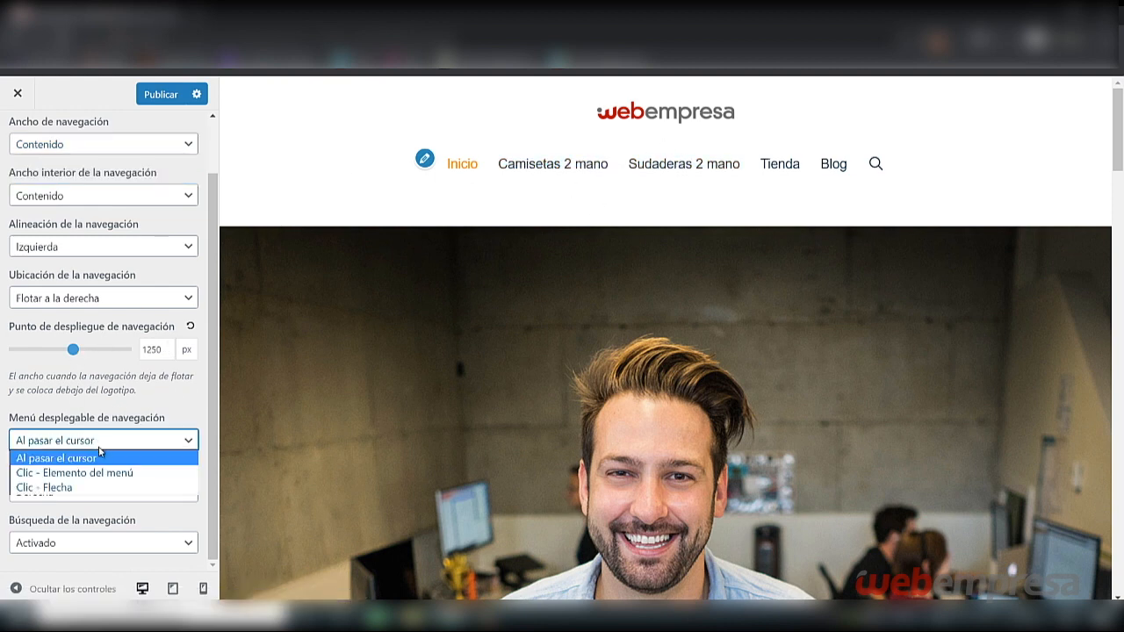
pyautogui.click(94, 473)
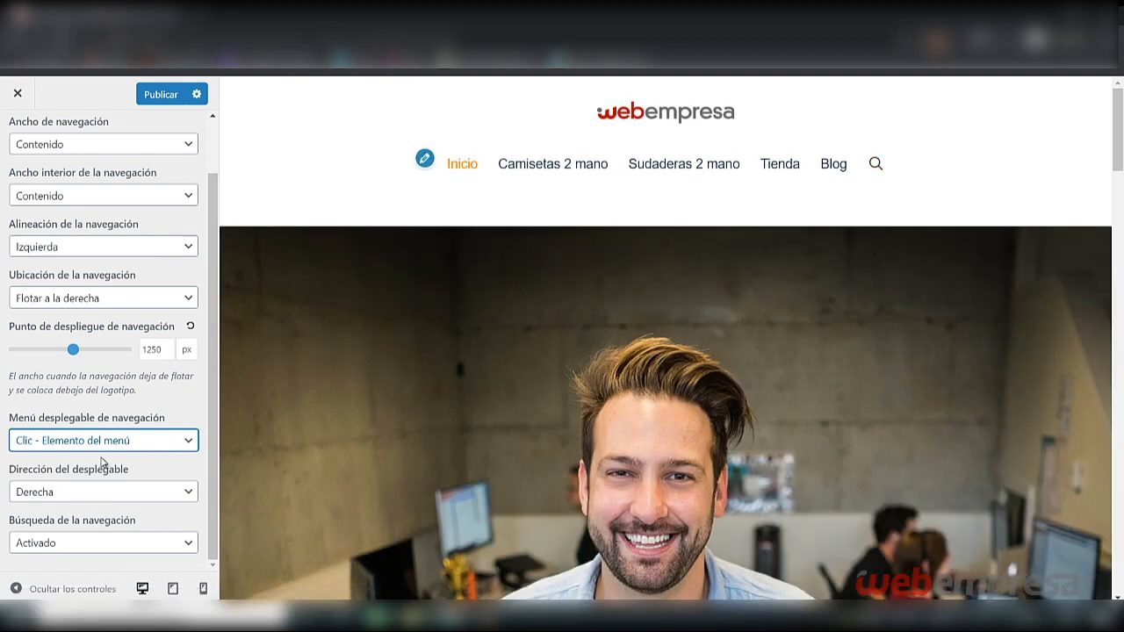
pyautogui.click(104, 546)
pyautogui.click(62, 578)
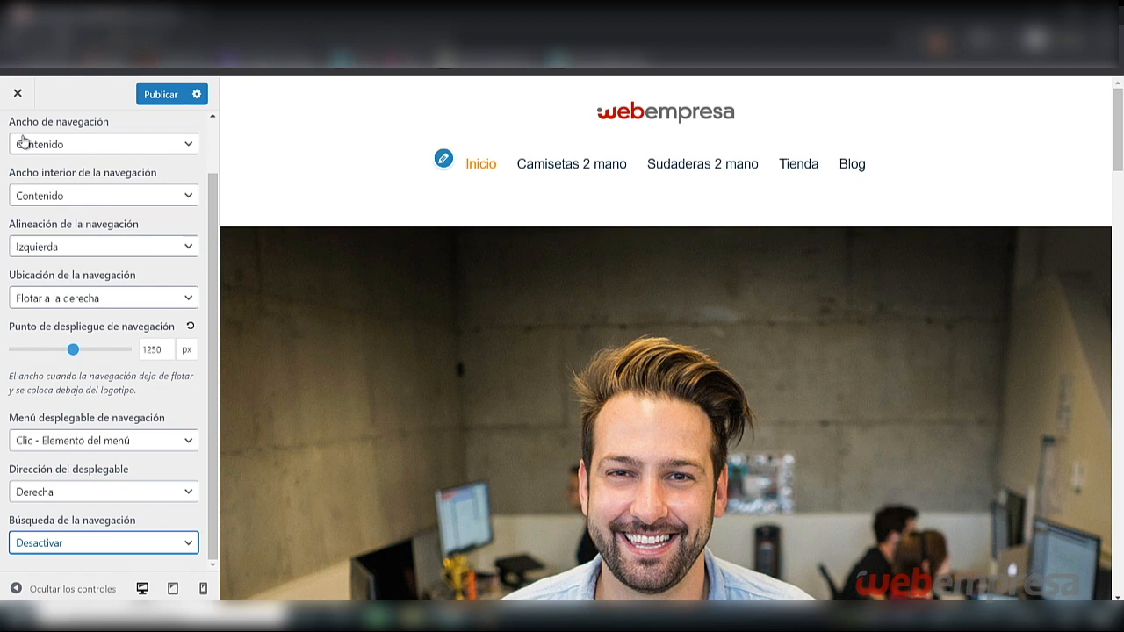
# Preview the site with the customizer controls hidden, restore them, and leave the customizer without publishing.
pyautogui.click(16, 589)
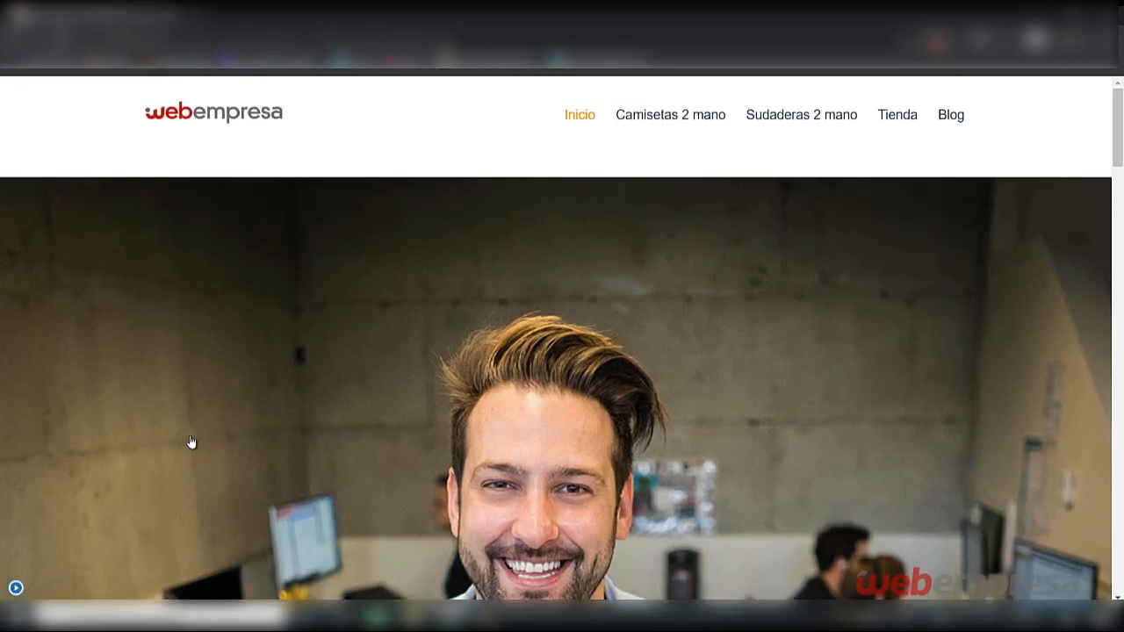
pyautogui.click(16, 588)
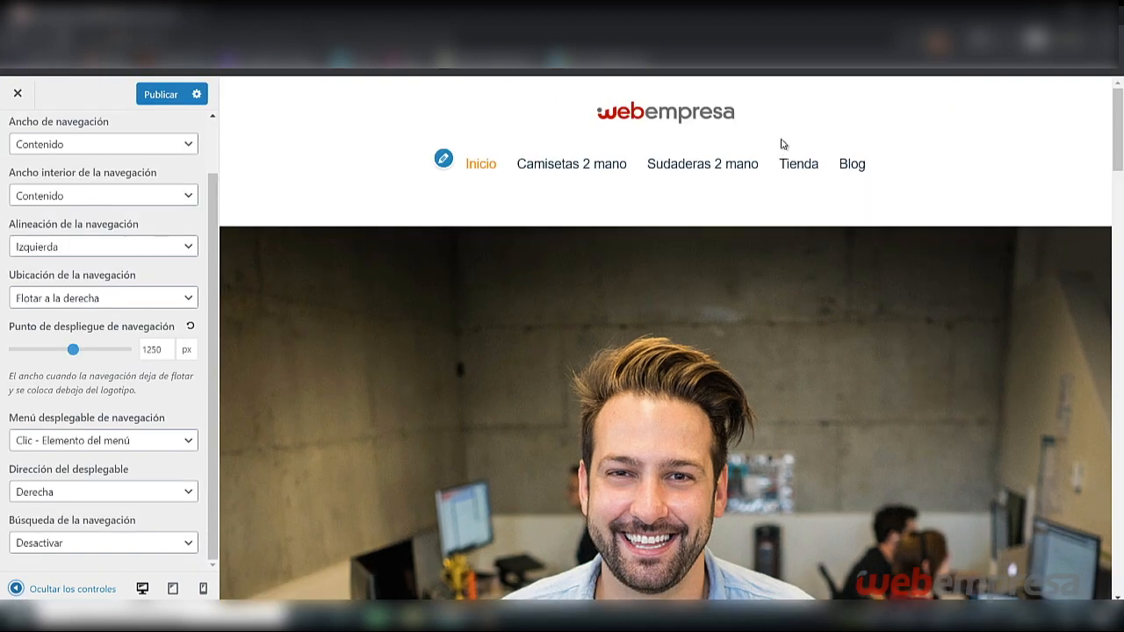
pyautogui.click(18, 97)
pyautogui.click(621, 121)
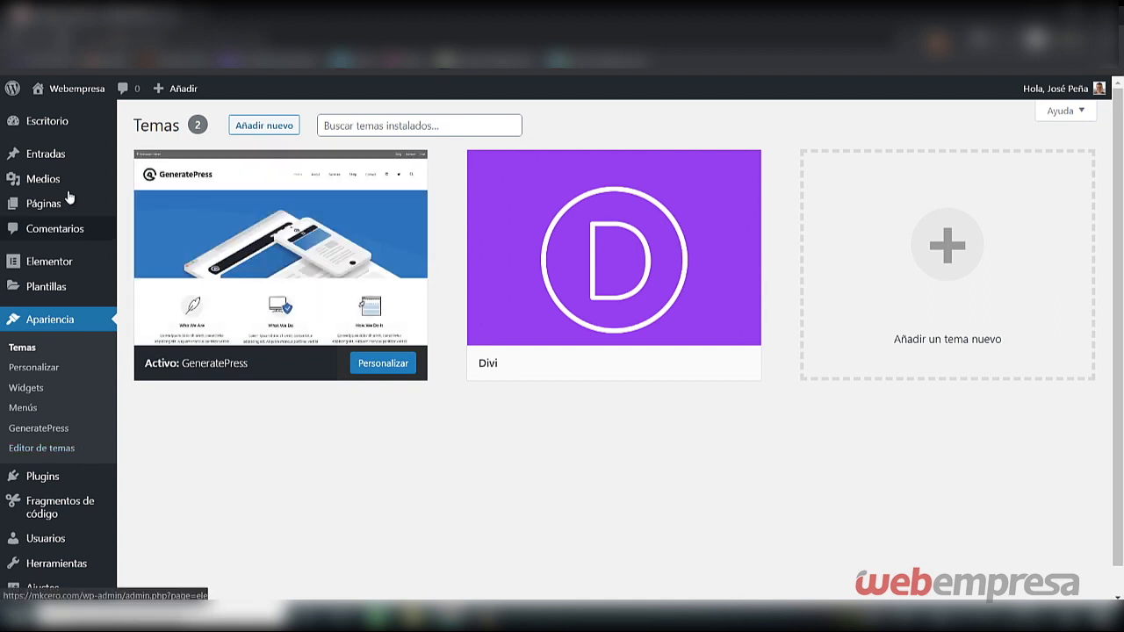
# Open the list of all pages in the dashboard and load mkcero.com in a separate browser tab.
pyautogui.moveTo(61, 209)
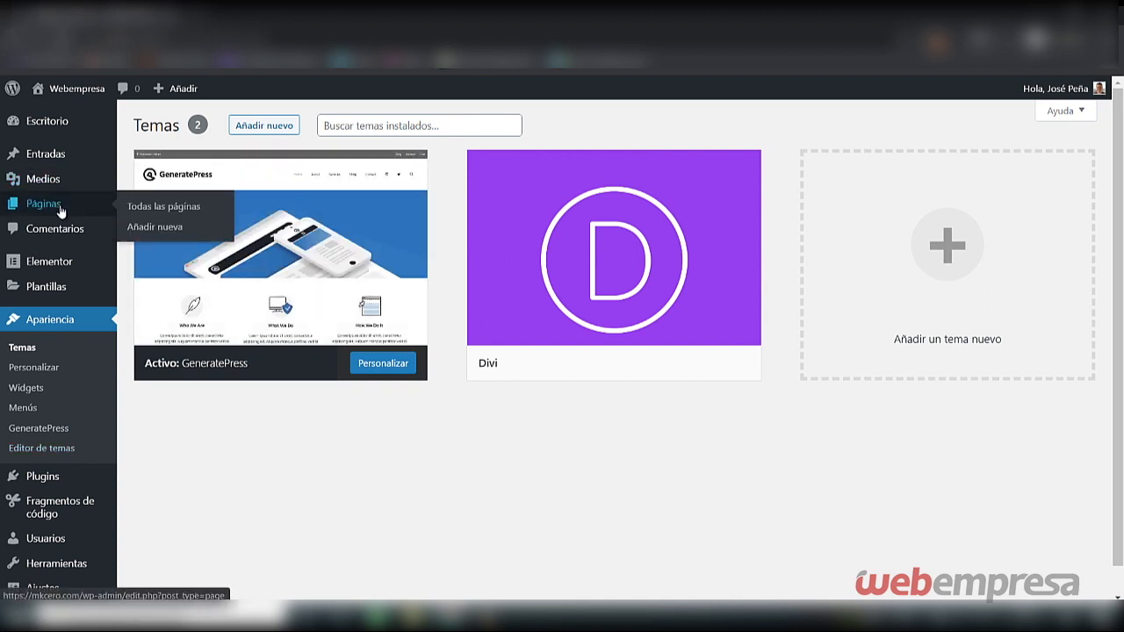
pyautogui.click(61, 212)
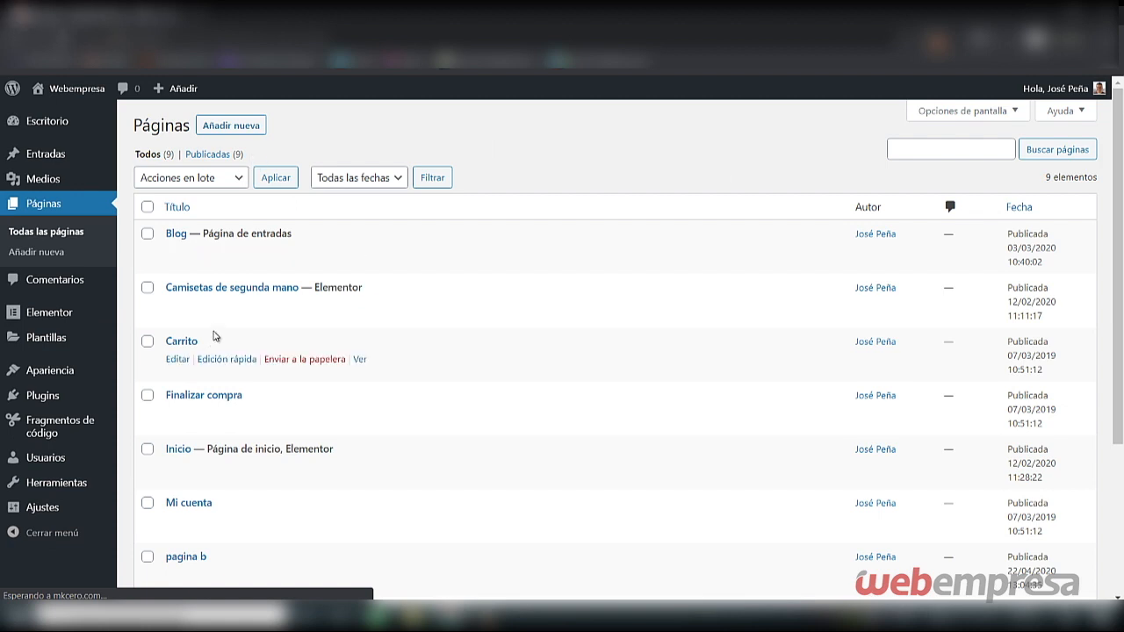
pyautogui.click(199, 14)
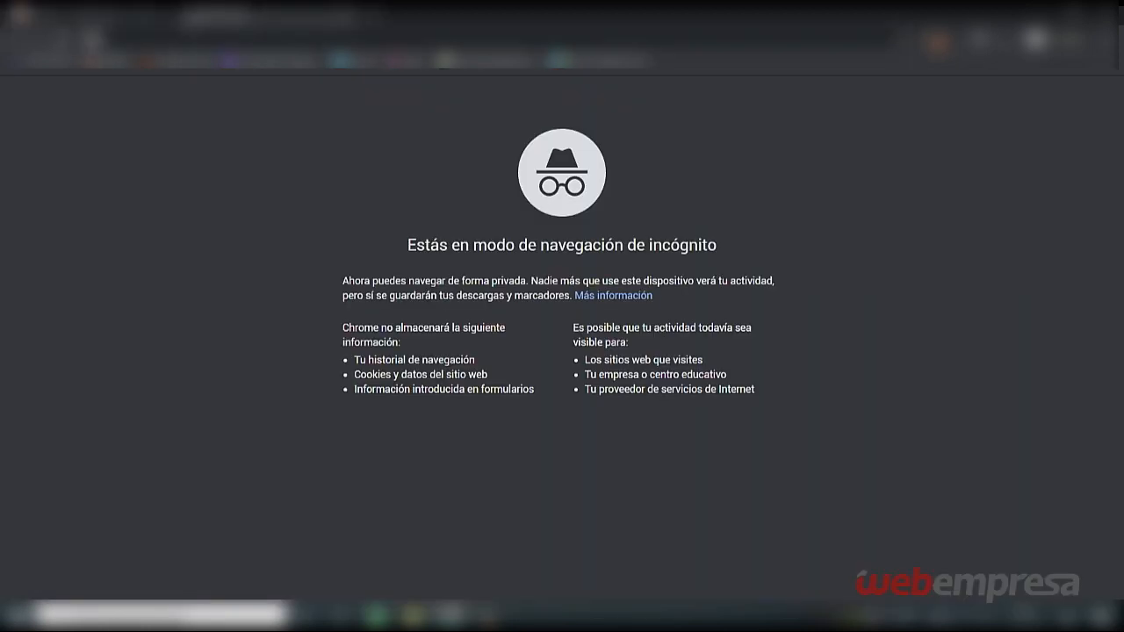
pyautogui.write('mkcero.com')
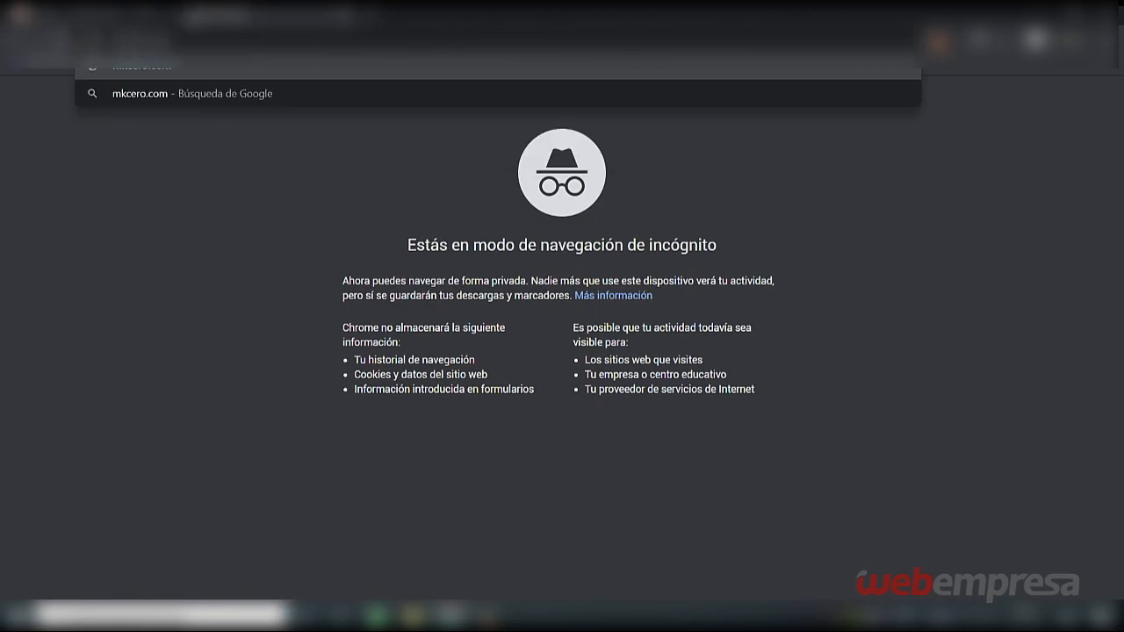
pyautogui.press('Return')
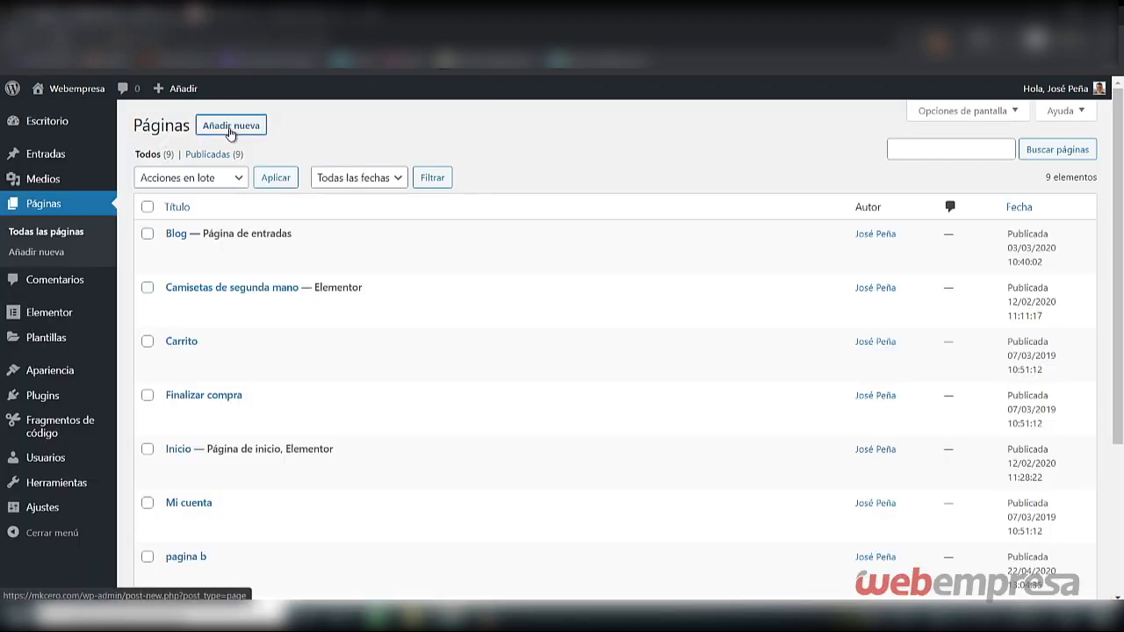
# Create a new page titled "sobre mí" and publish it.
pyautogui.click(231, 129)
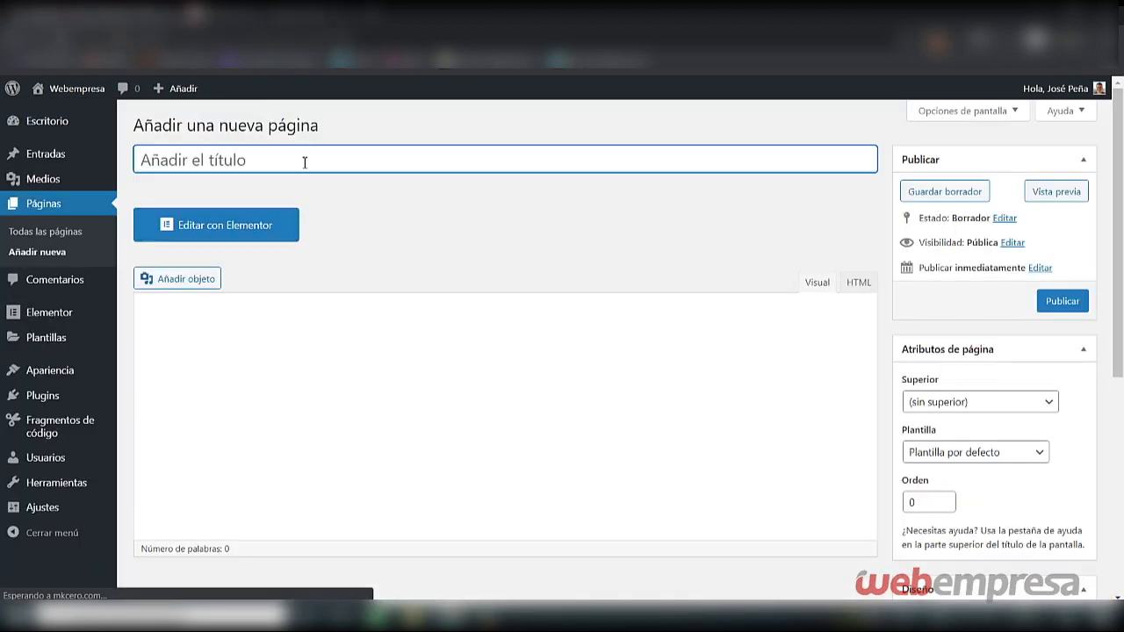
pyautogui.write('sobre mí')
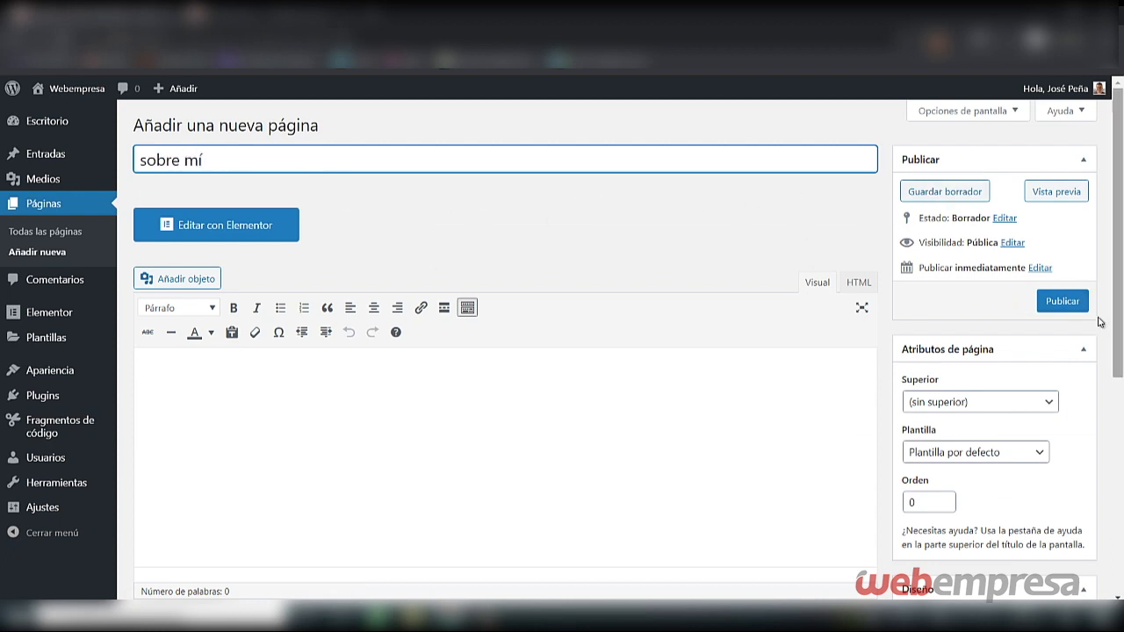
pyautogui.click(1062, 303)
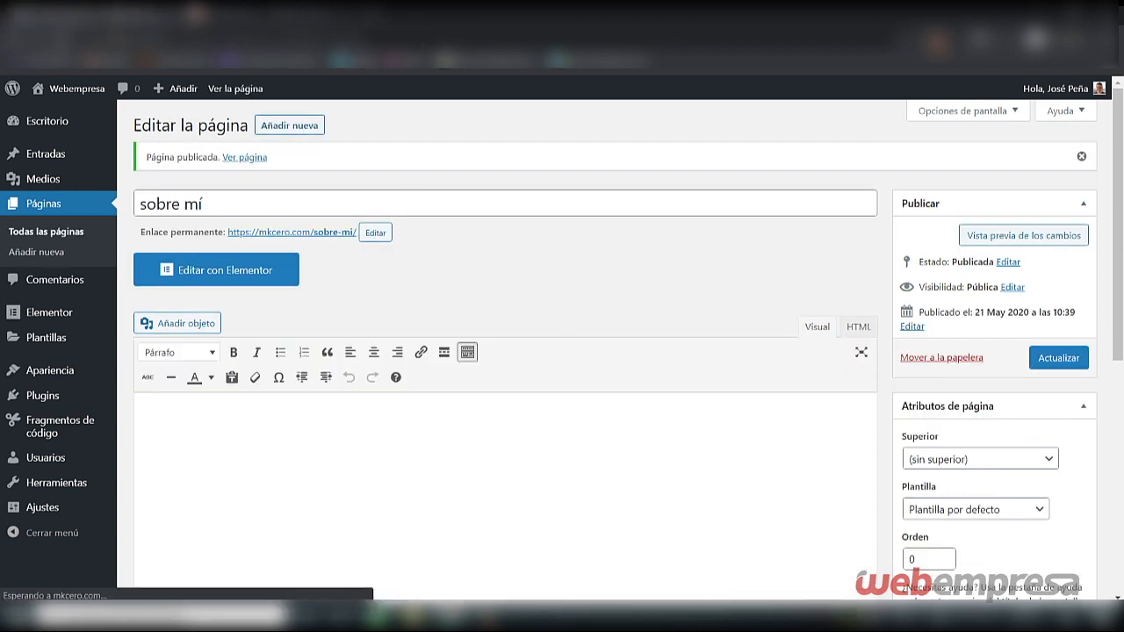
# Open the menu editor and select Menú ppal (Menú principal) for editing.
pyautogui.moveTo(50, 370)
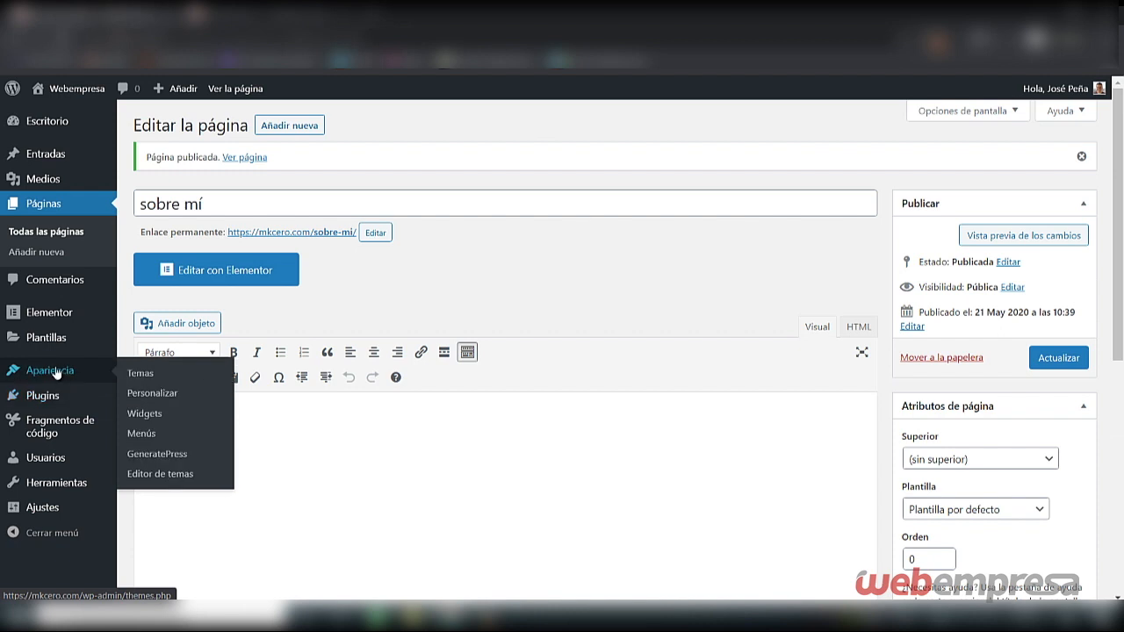
pyautogui.click(146, 434)
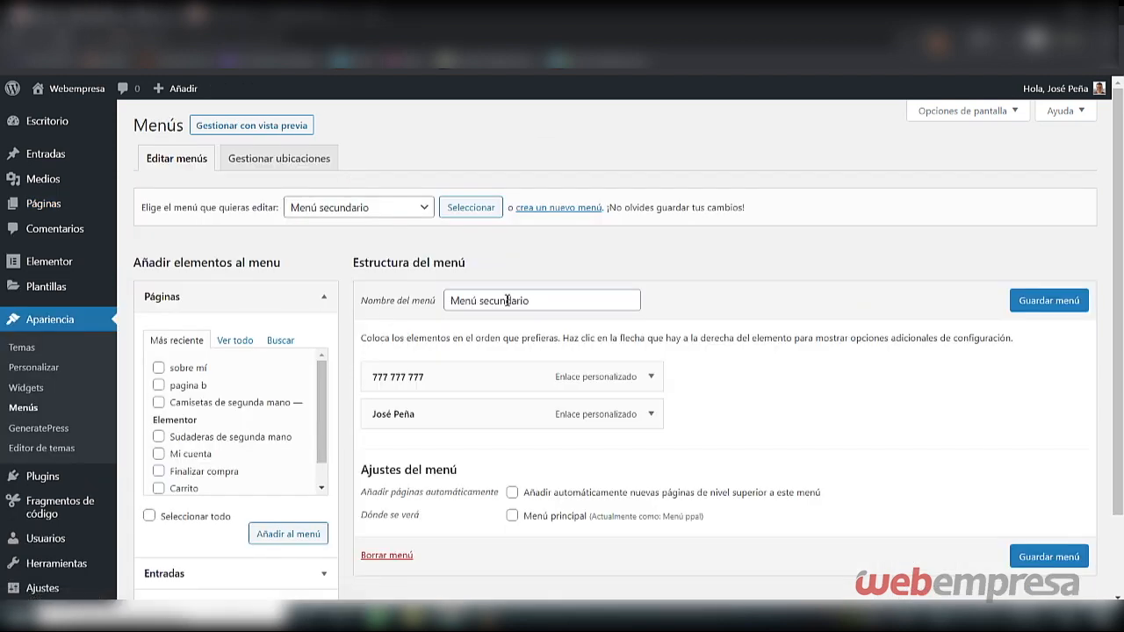
pyautogui.click(402, 209)
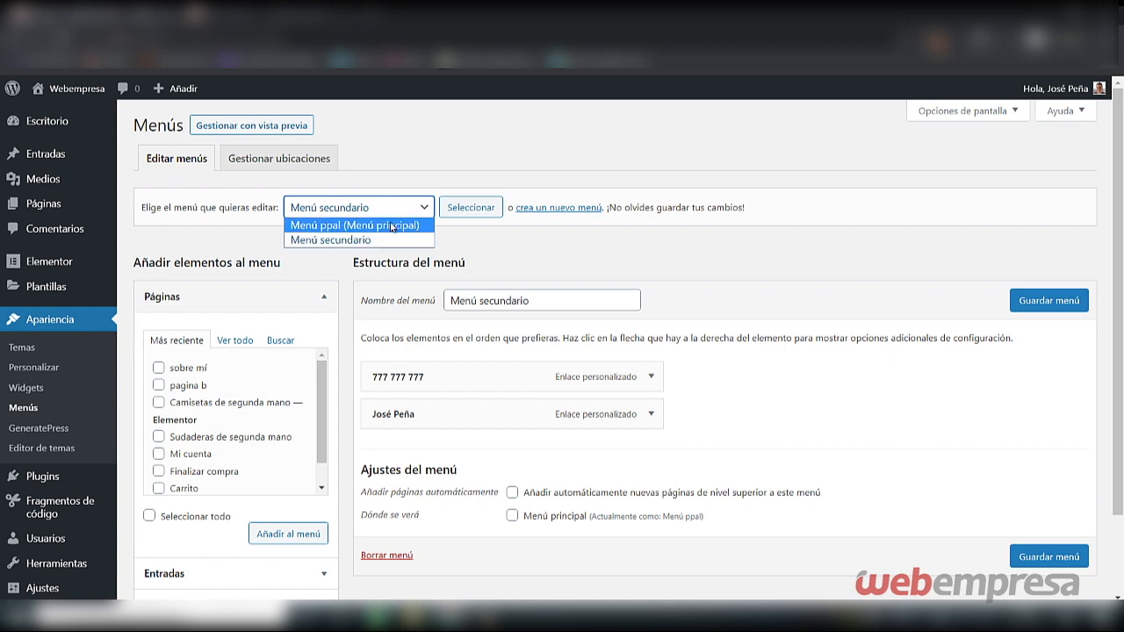
pyautogui.click(392, 227)
pyautogui.click(466, 208)
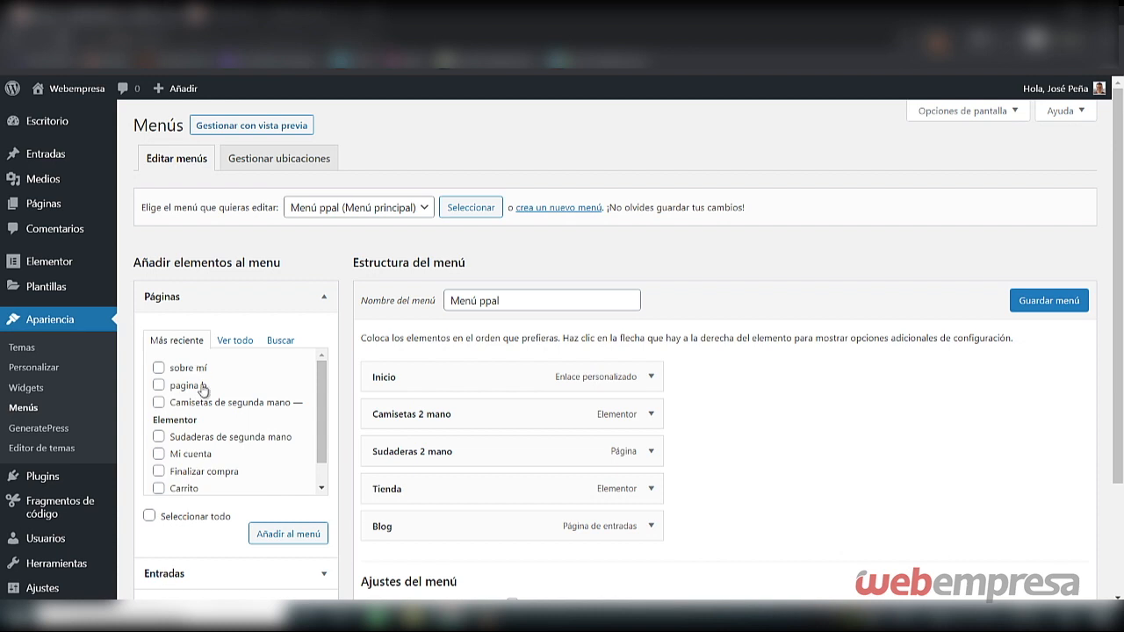
# Add the sobre mí page to the menu as a subitem of Blog and save the menu.
pyautogui.click(268, 534)
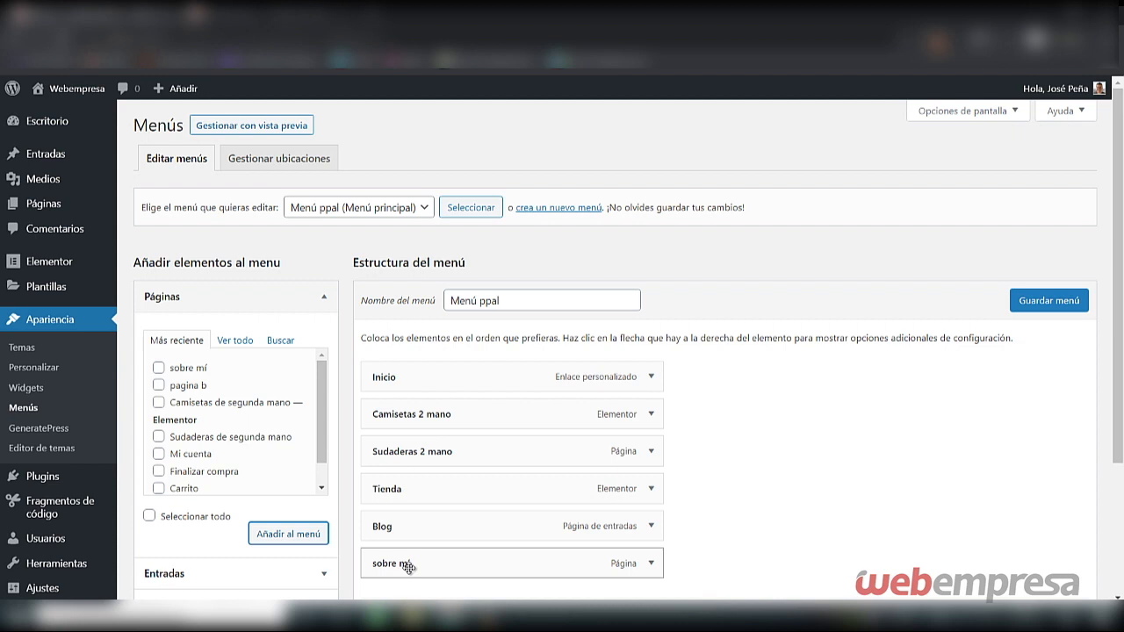
pyautogui.moveTo(410, 566); pyautogui.dragTo(395, 527)
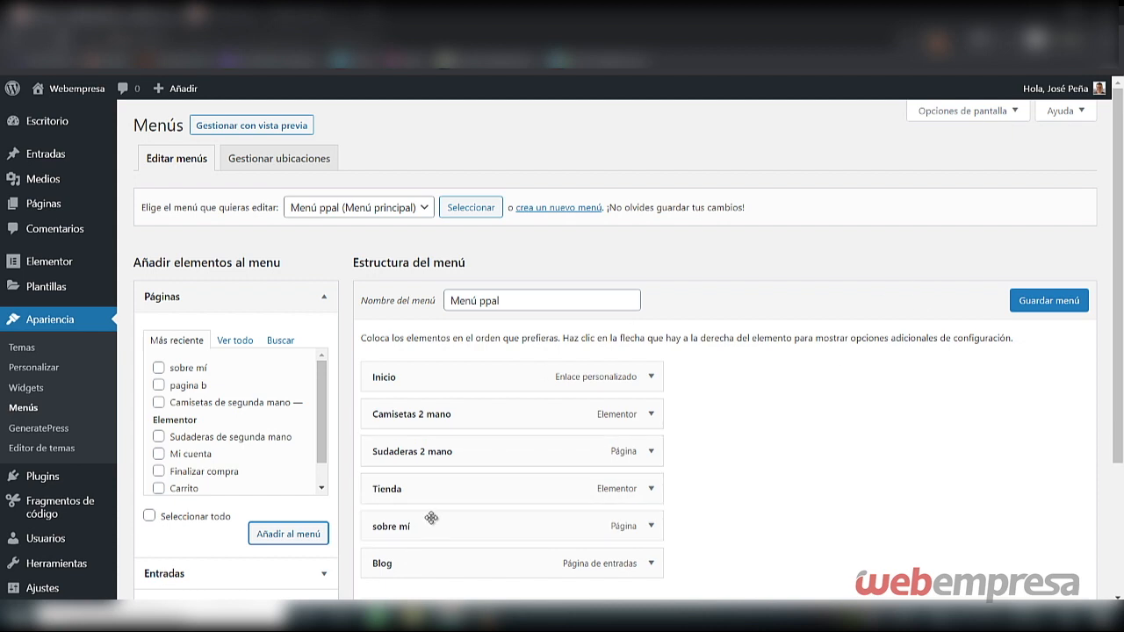
pyautogui.moveTo(411, 528); pyautogui.dragTo(442, 565)
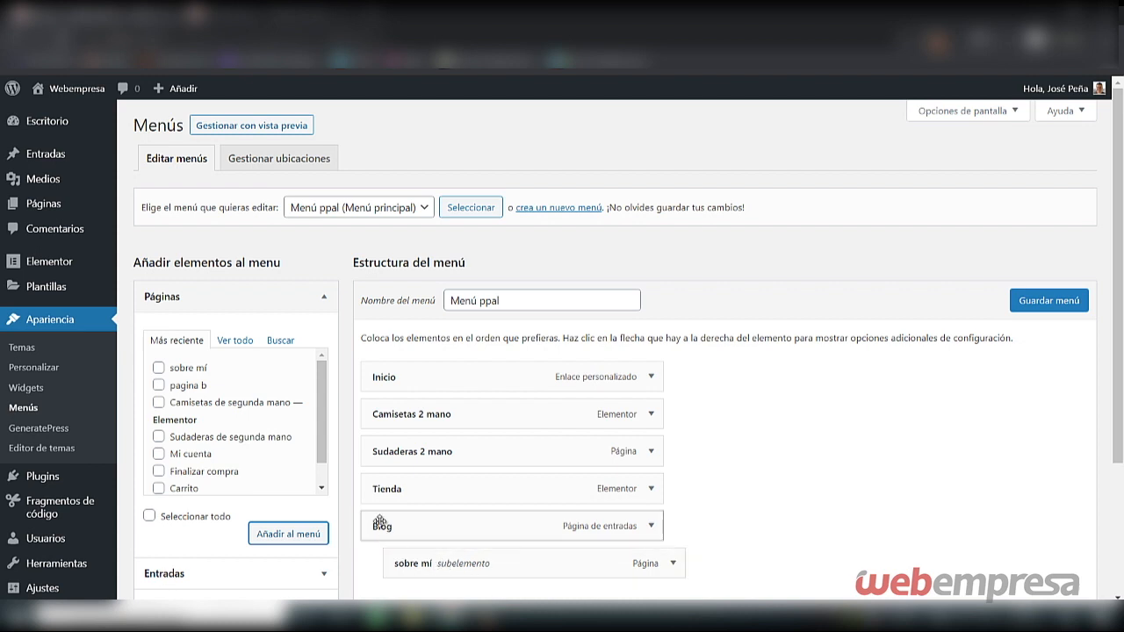
pyautogui.click(1061, 302)
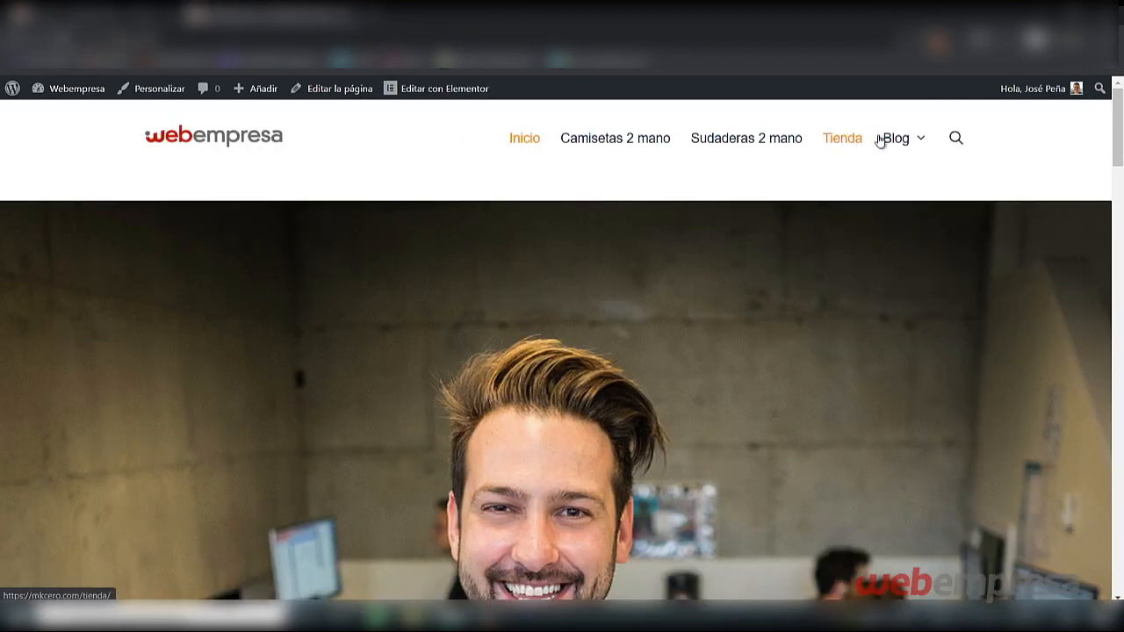
# Check the Blog entry in the live site's header and review the saved menu structure in the dashboard.
pyautogui.moveTo(887, 139)
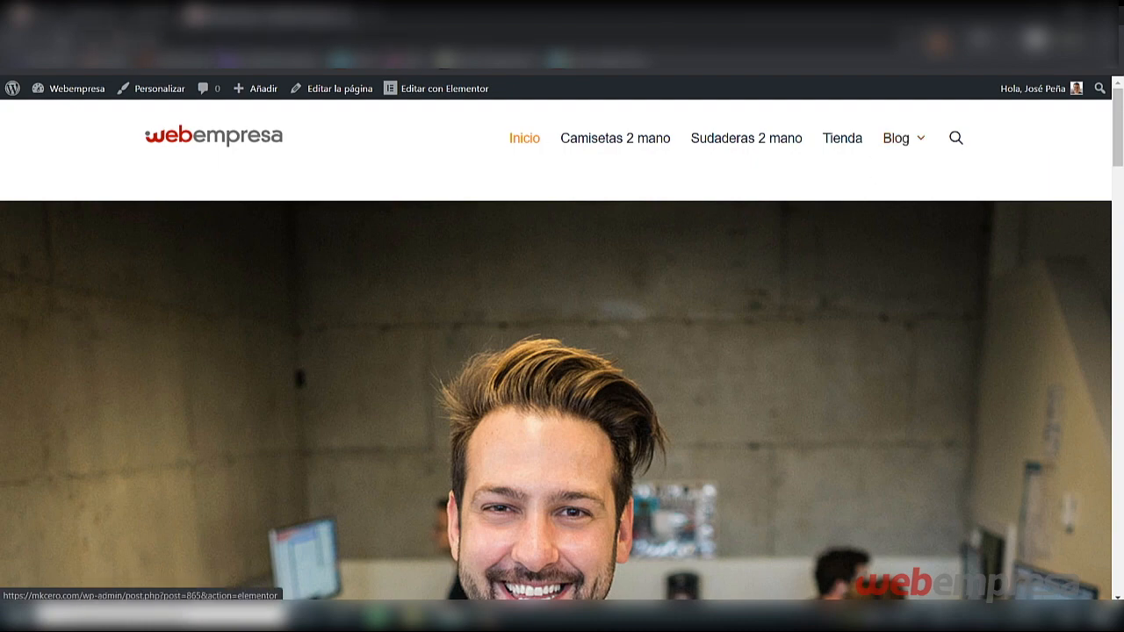
pyautogui.click(96, 15)
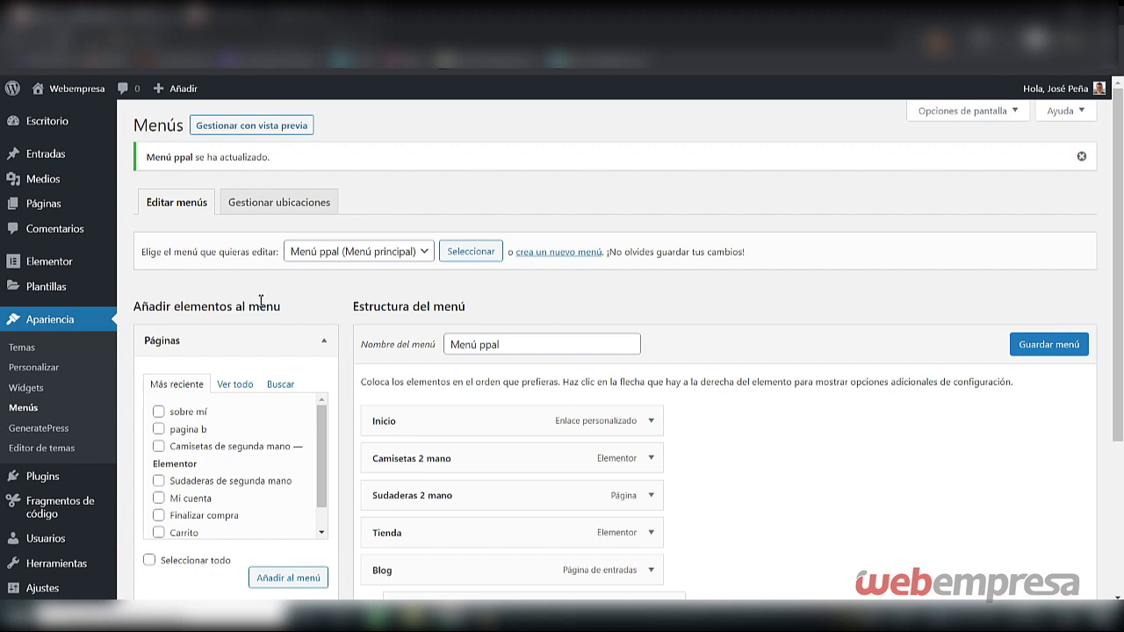
pyautogui.scroll(-3, 75, 508)
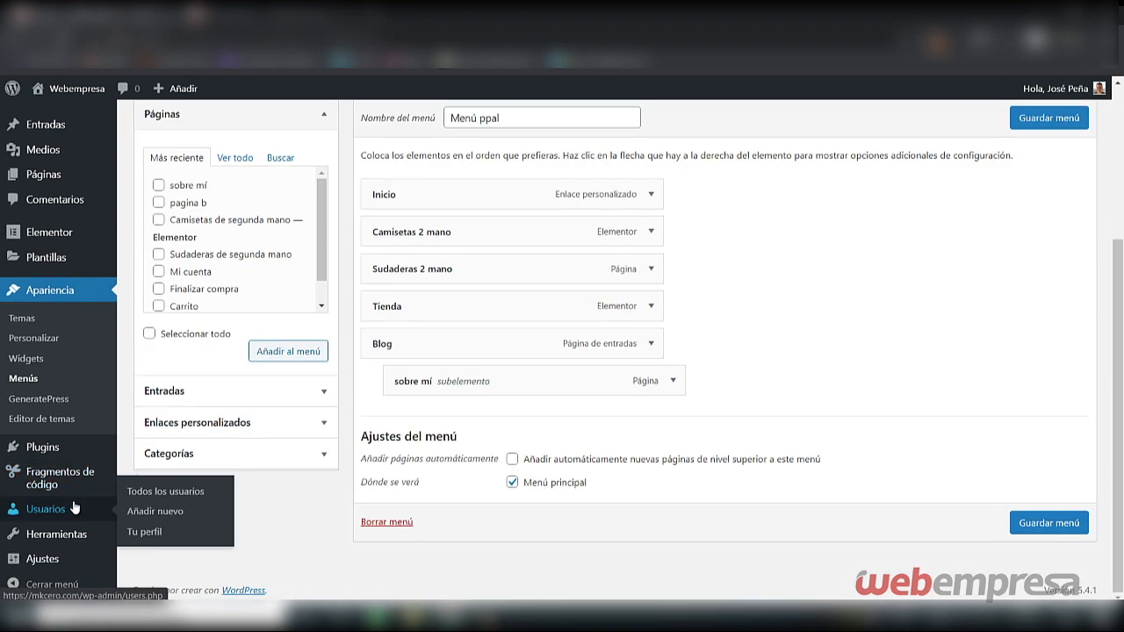
# Open the general settings and review the site title, short description, WordPress and site URLs, time zone and date formats.
pyautogui.moveTo(68, 557)
pyautogui.click(67, 557)
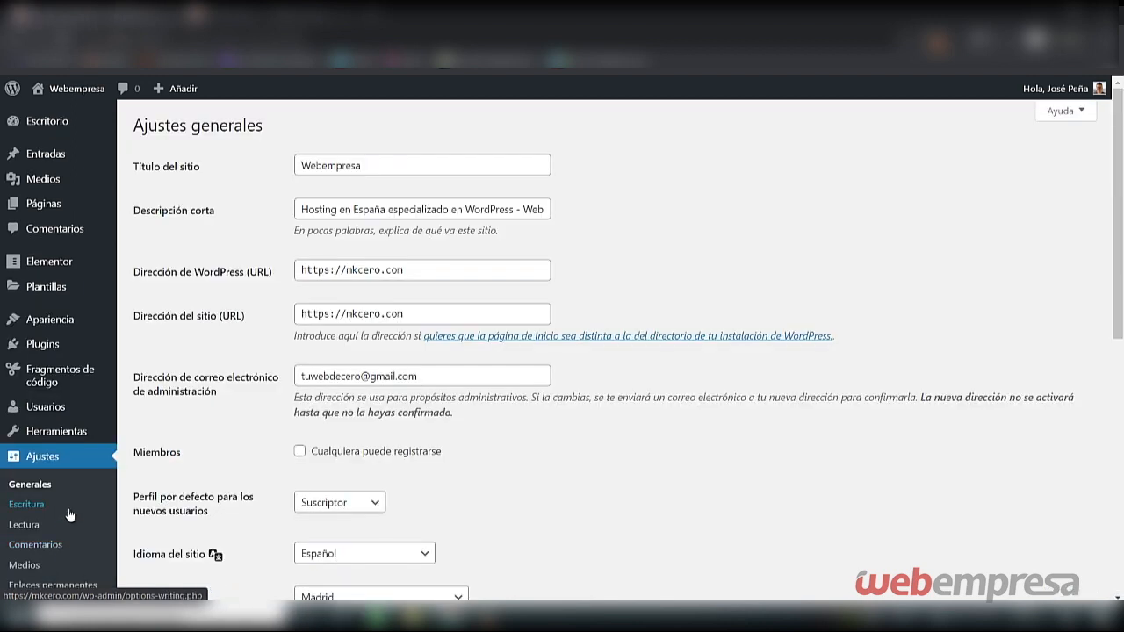
pyautogui.click(382, 162)
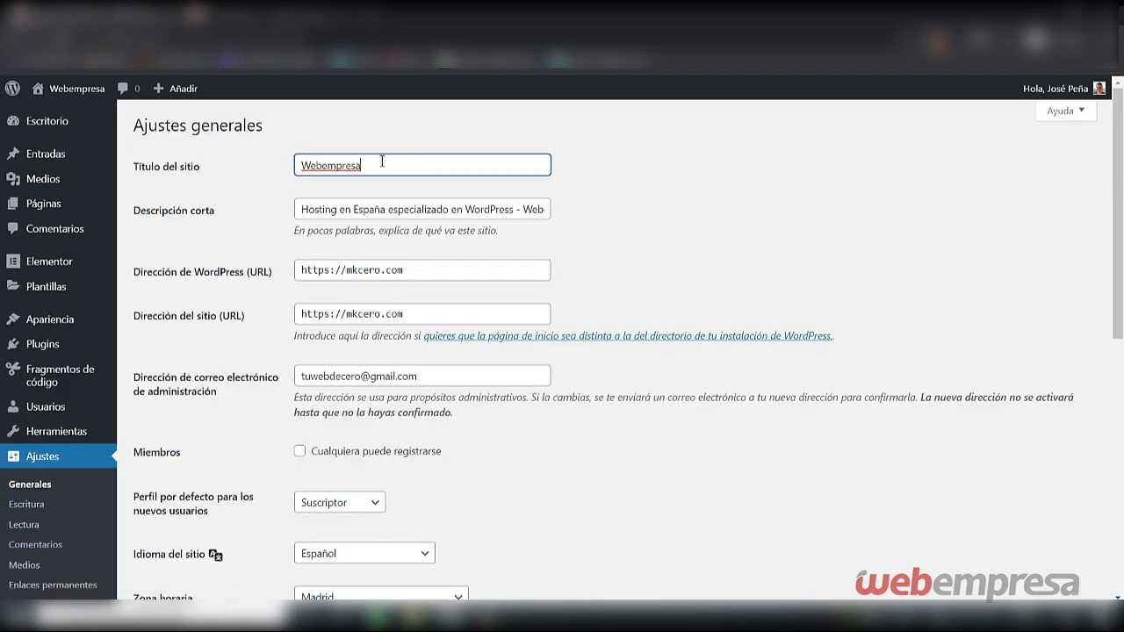
pyautogui.click(385, 209)
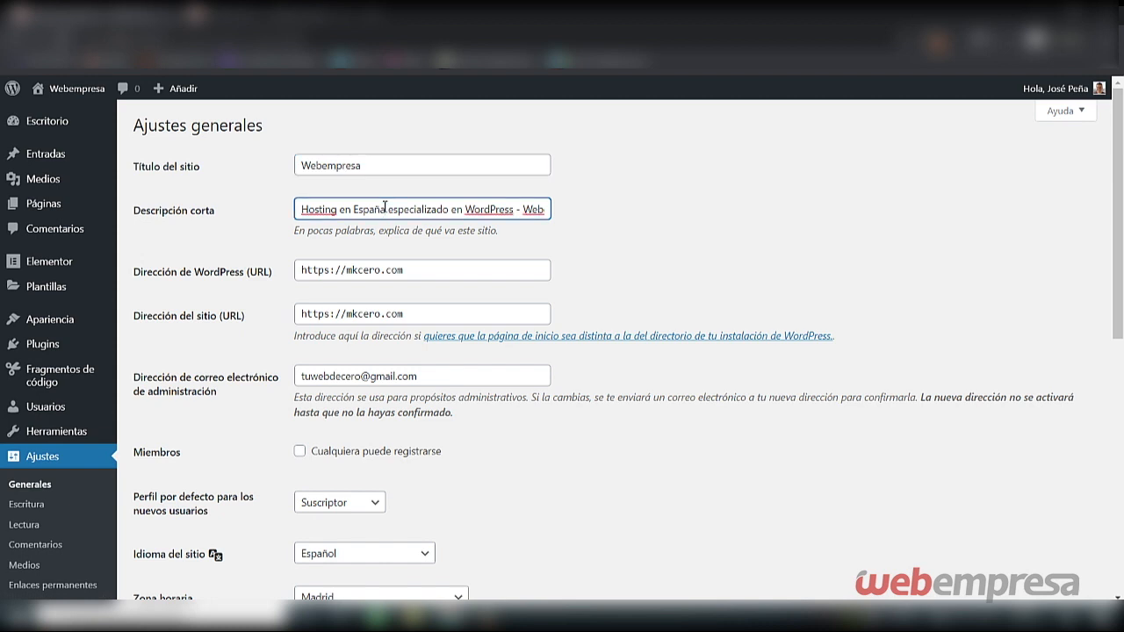
pyautogui.moveTo(384, 209); pyautogui.dragTo(597, 208)
pyautogui.click(320, 211)
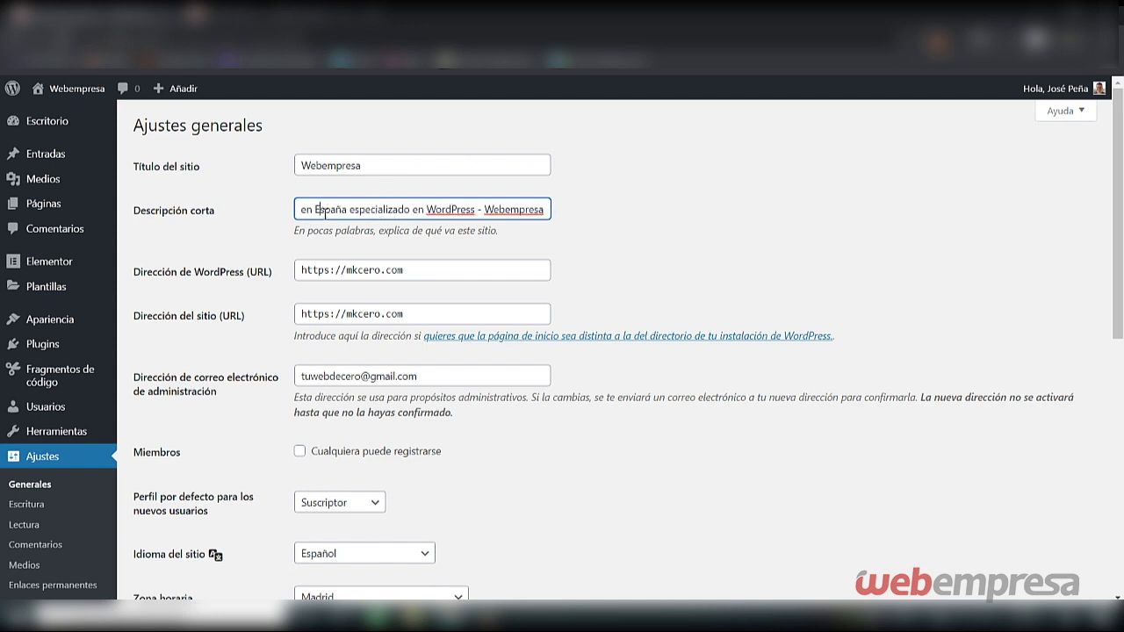
pyautogui.click(331, 271)
pyautogui.click(330, 314)
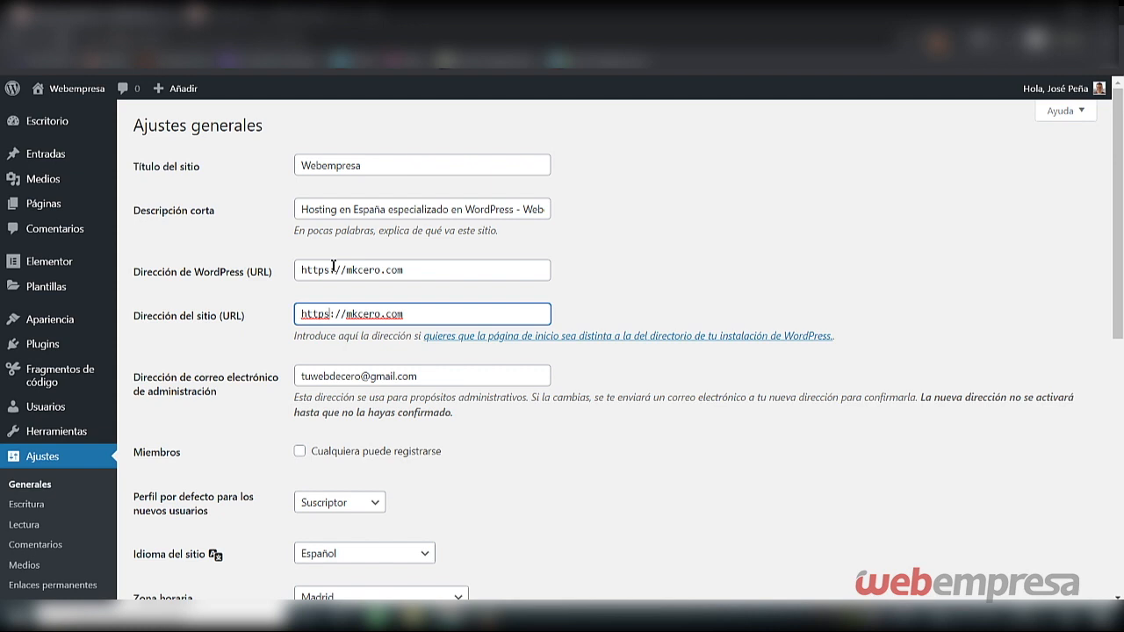
pyautogui.scroll(-5, 318, 453)
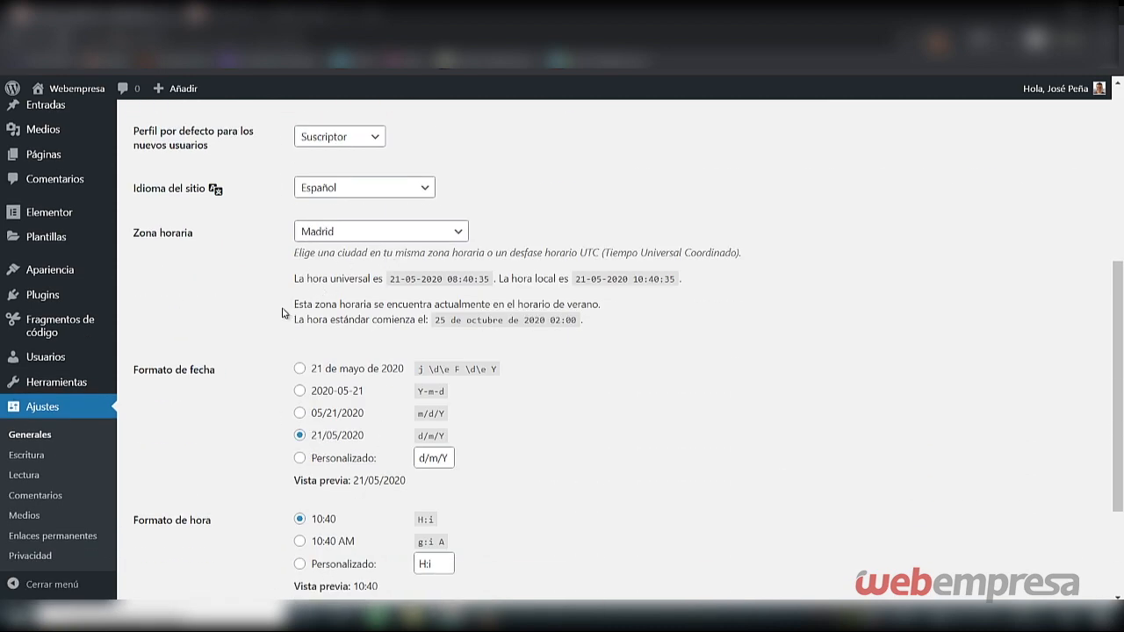
# Open the writing settings and view the available default post categories and the posts submenu without changing anything.
pyautogui.click(47, 461)
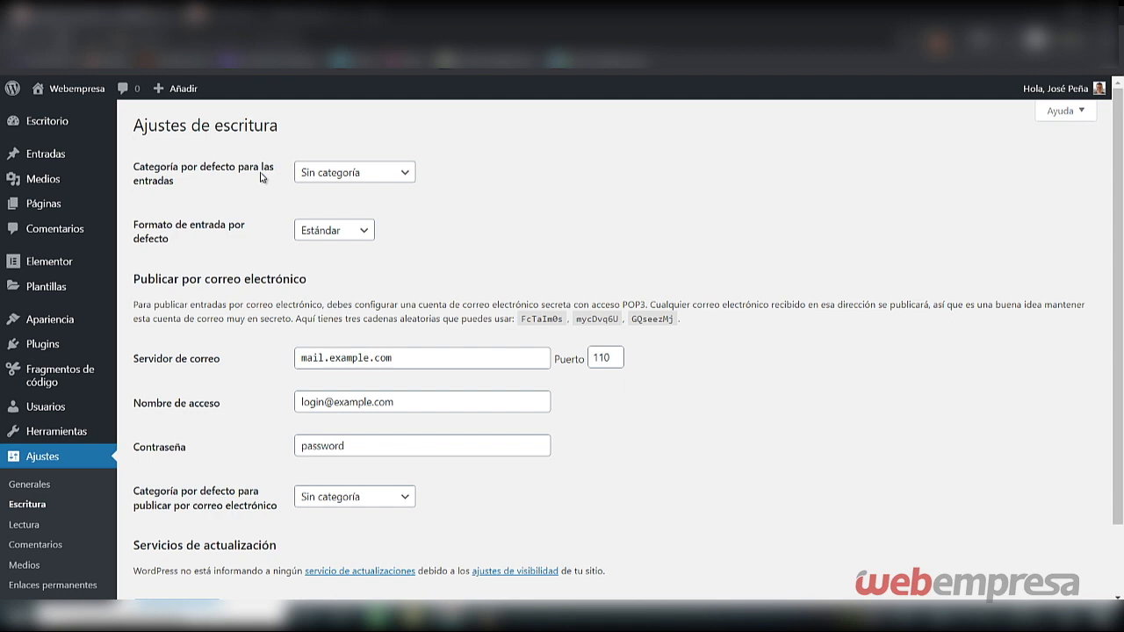
pyautogui.click(318, 173)
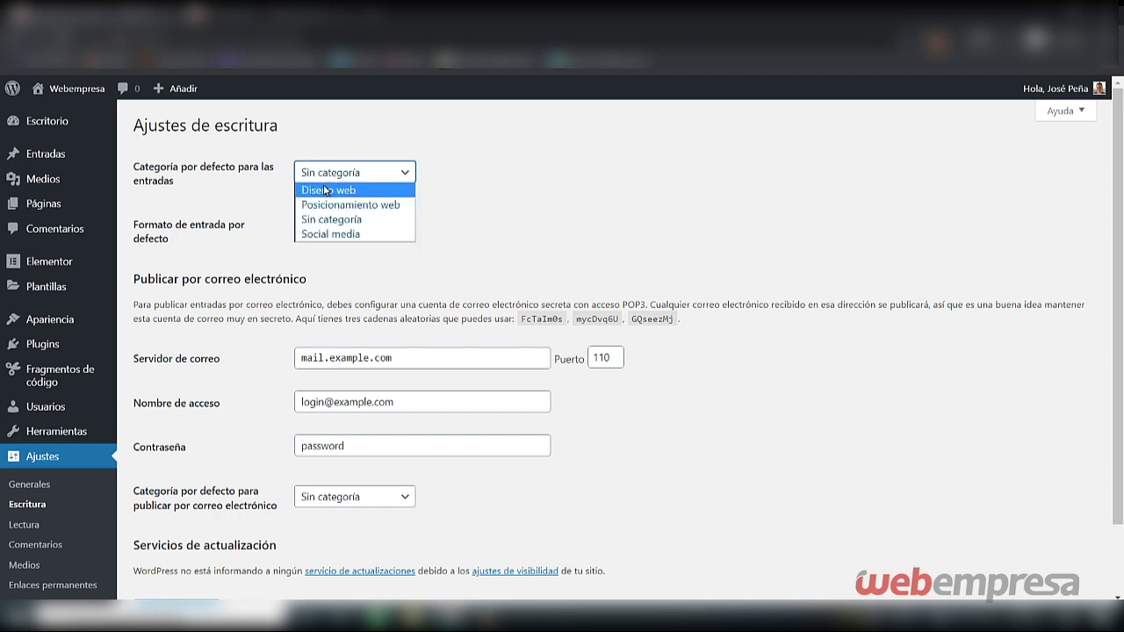
pyautogui.click(349, 127)
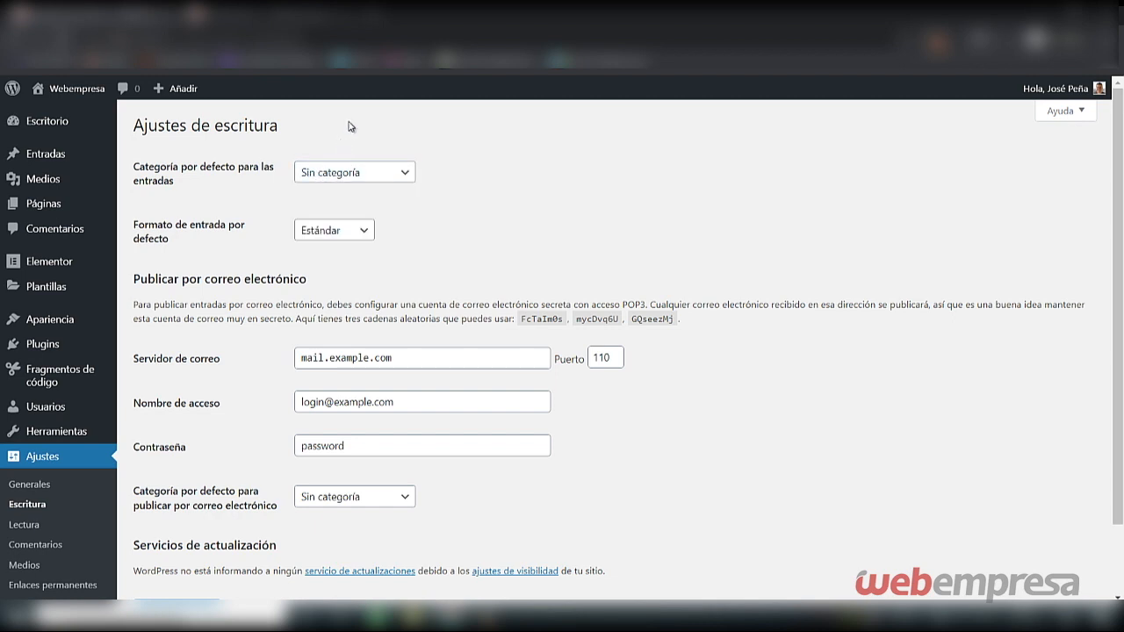
pyautogui.moveTo(56, 152)
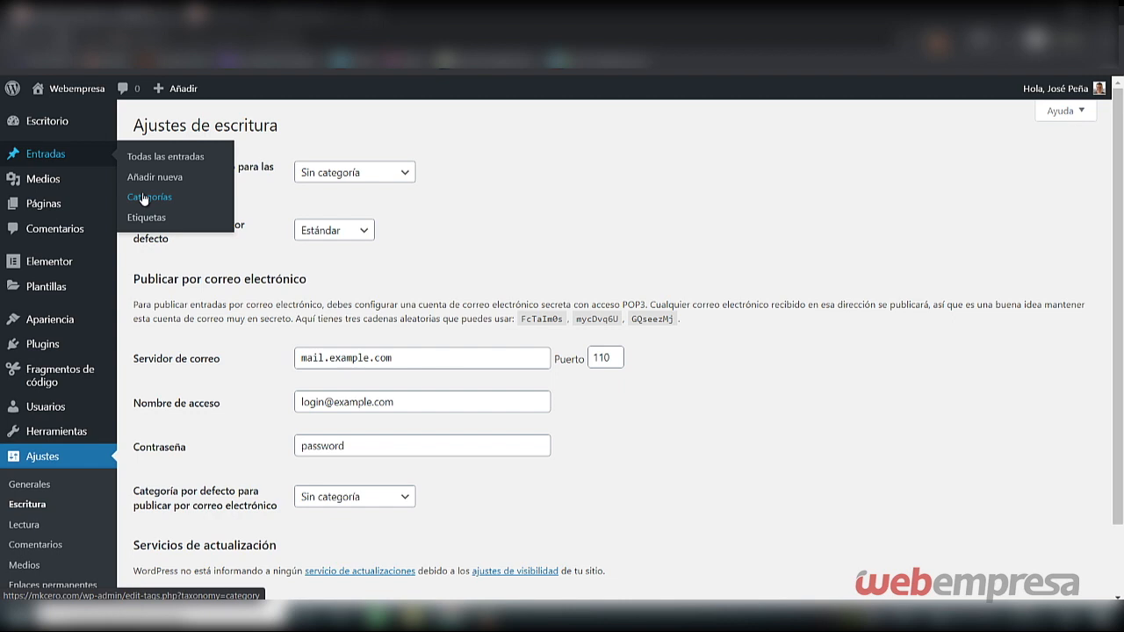
# In the reading settings, try Tus últimas entradas for the homepage, restore Una página estática, and view the live homepage.
pyautogui.click(25, 527)
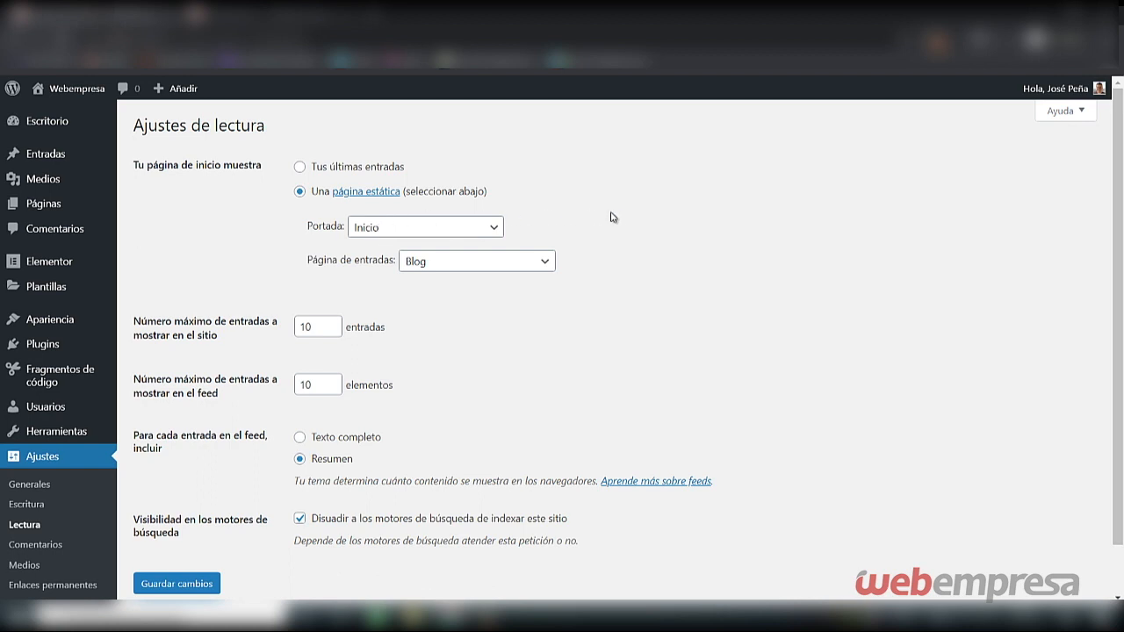
pyautogui.click(299, 168)
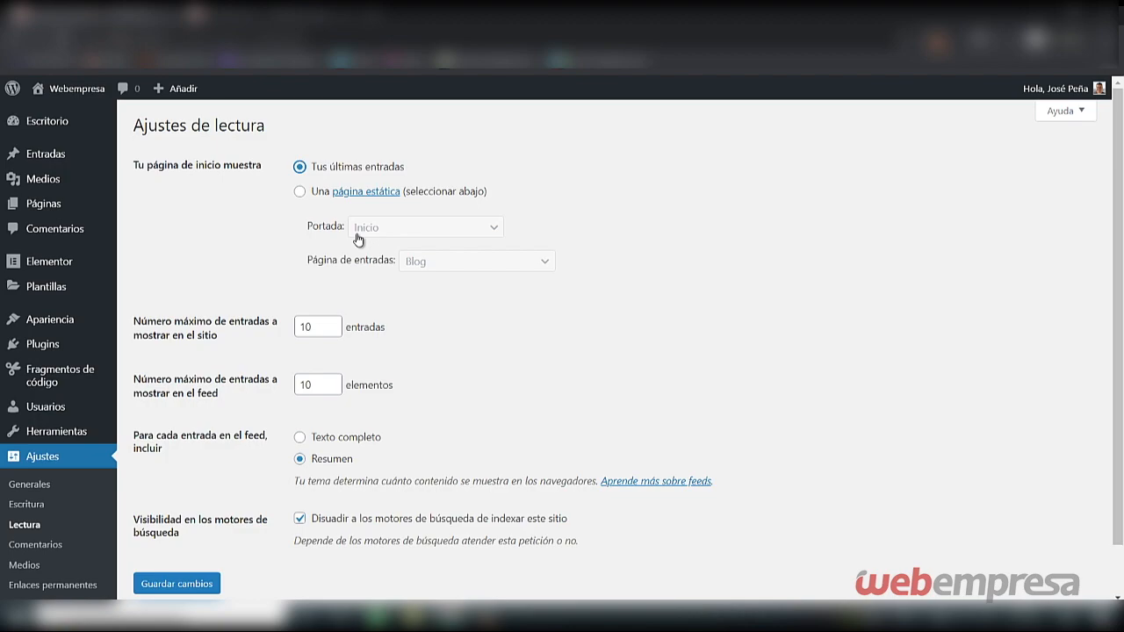
pyautogui.click(300, 191)
pyautogui.click(254, 14)
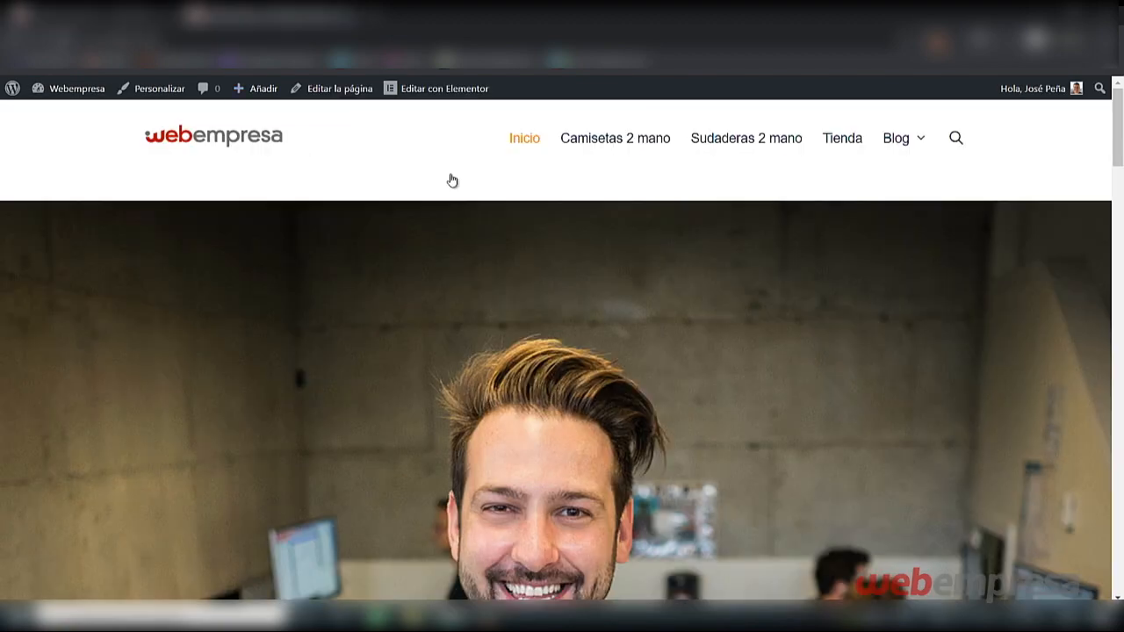
# Look over the whole live homepage and return to the reading settings in the dashboard.
pyautogui.scroll(-15, 452, 178)
pyautogui.scroll(15, 509, 479)
pyautogui.click(88, 14)
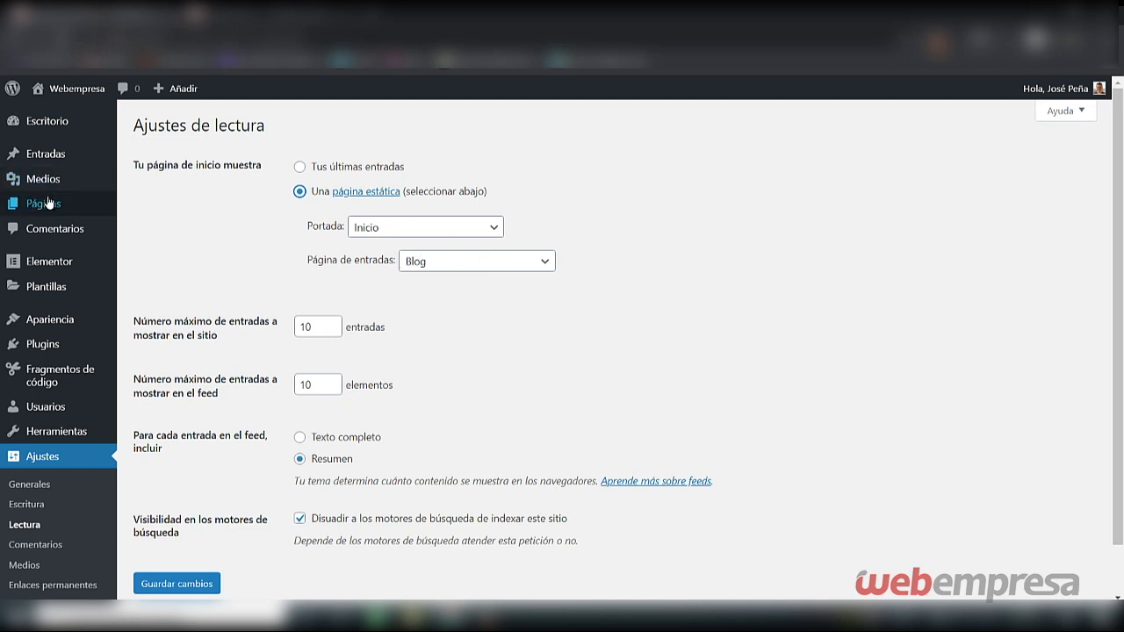
pyautogui.moveTo(51, 204)
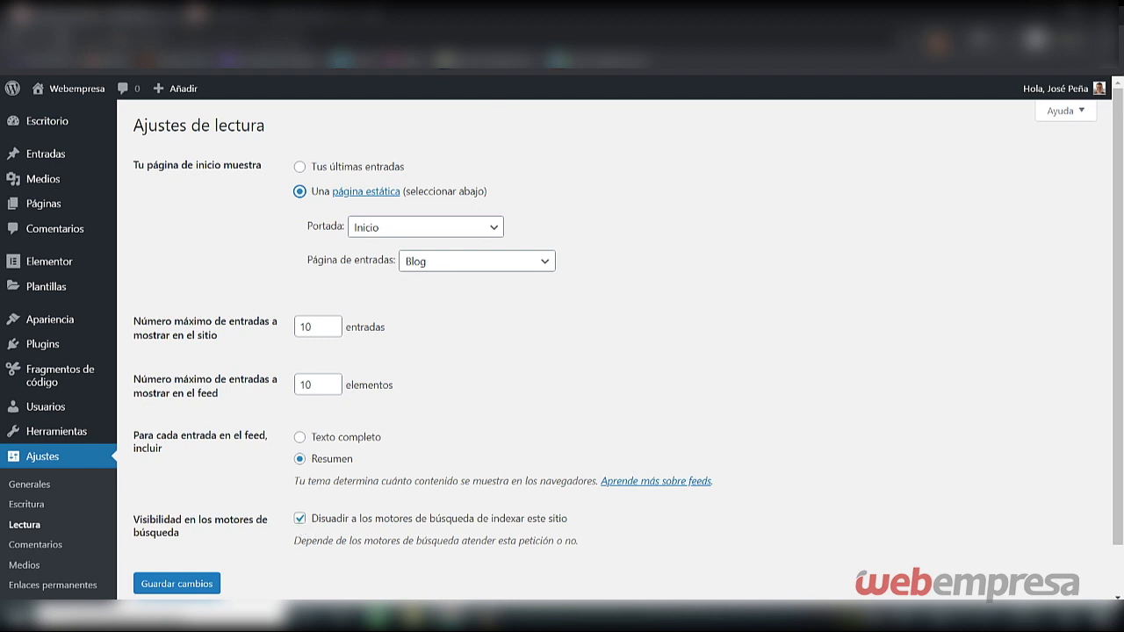
# Review the comment settings and the media settings, including image sizes and file upload organization.
pyautogui.click(239, 14)
pyautogui.click(58, 548)
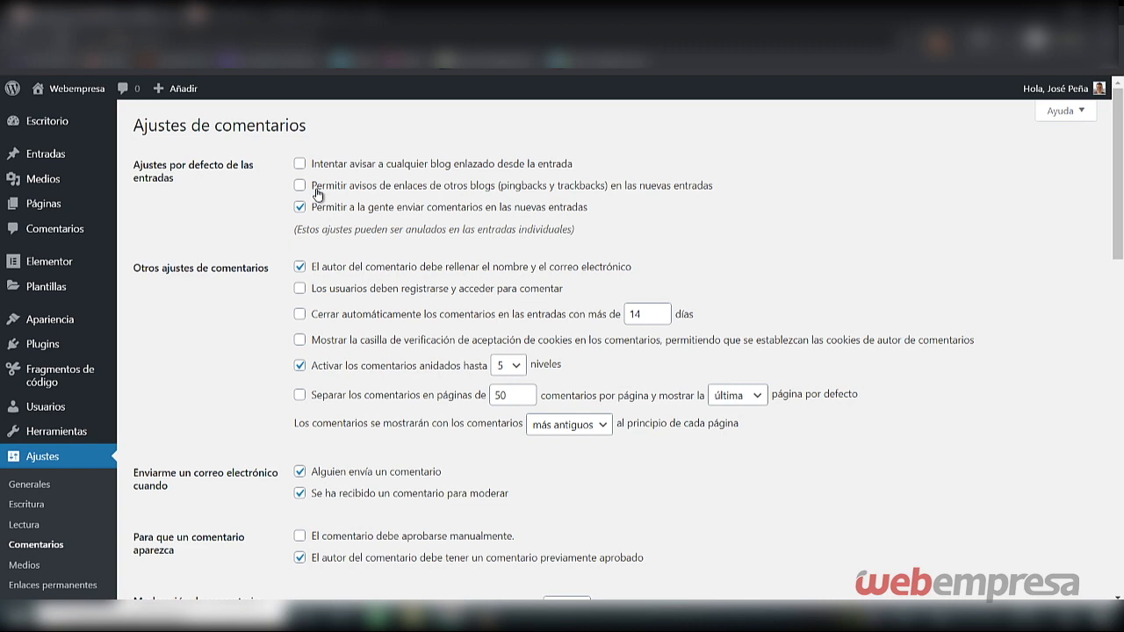
pyautogui.click(40, 565)
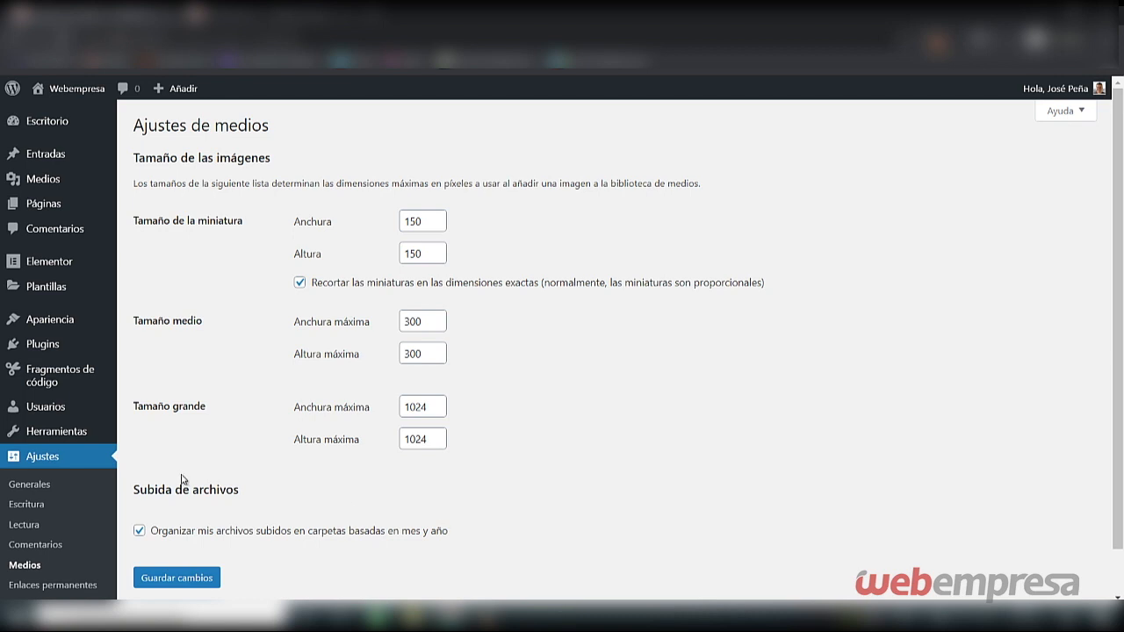
pyautogui.scroll(-1, 176, 479)
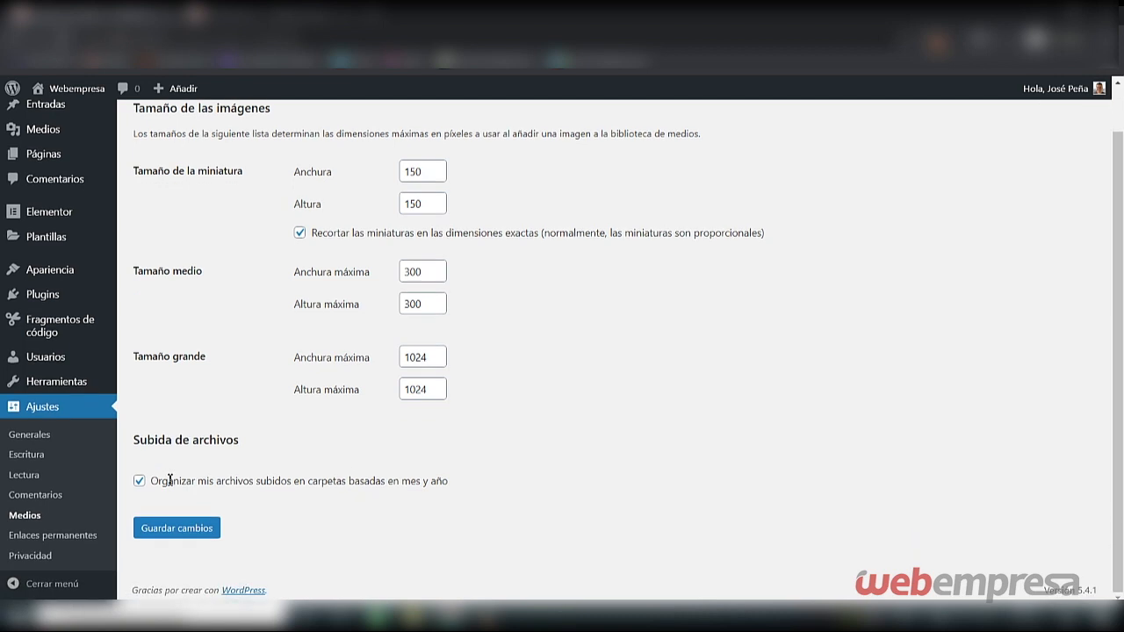
# Review the permalink settings, highlighting the example URL of the Nombre de la entrada structure and checking the optional category and tag bases.
pyautogui.click(76, 536)
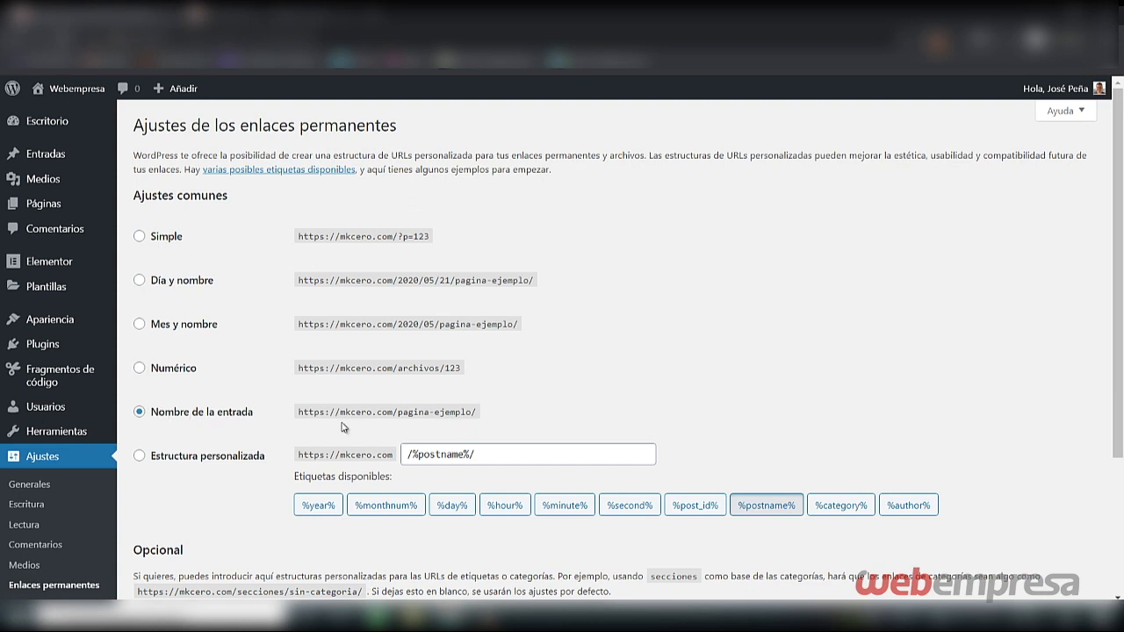
pyautogui.moveTo(519, 415); pyautogui.dragTo(298, 419)
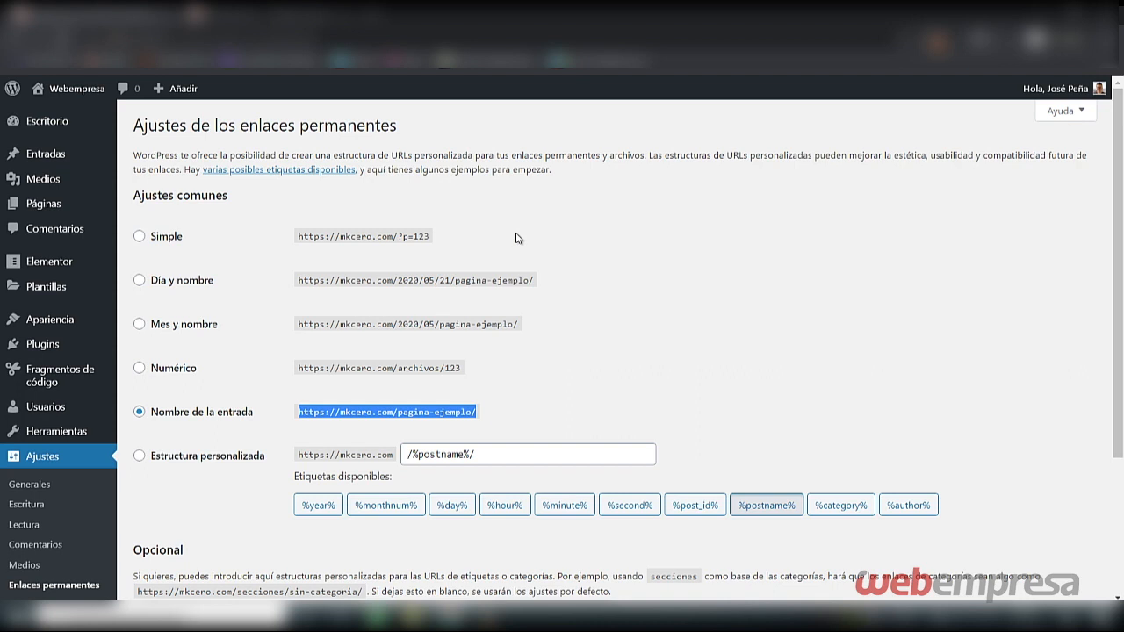
pyautogui.scroll(-2, 464, 341)
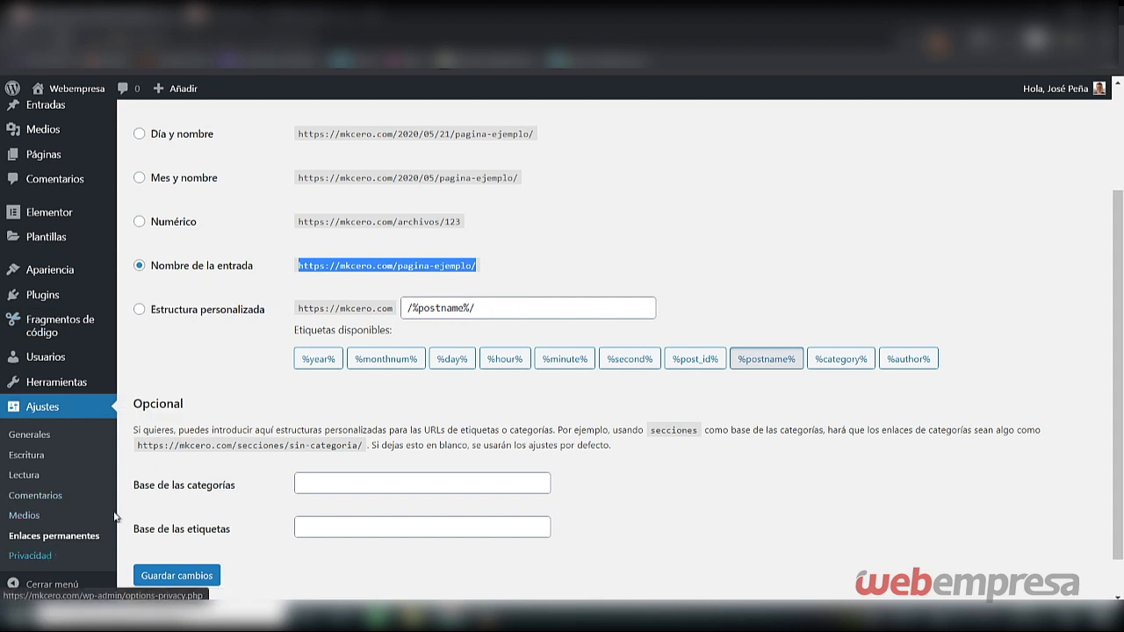
pyautogui.scroll(1, 88, 321)
pyautogui.scroll(1, 92, 321)
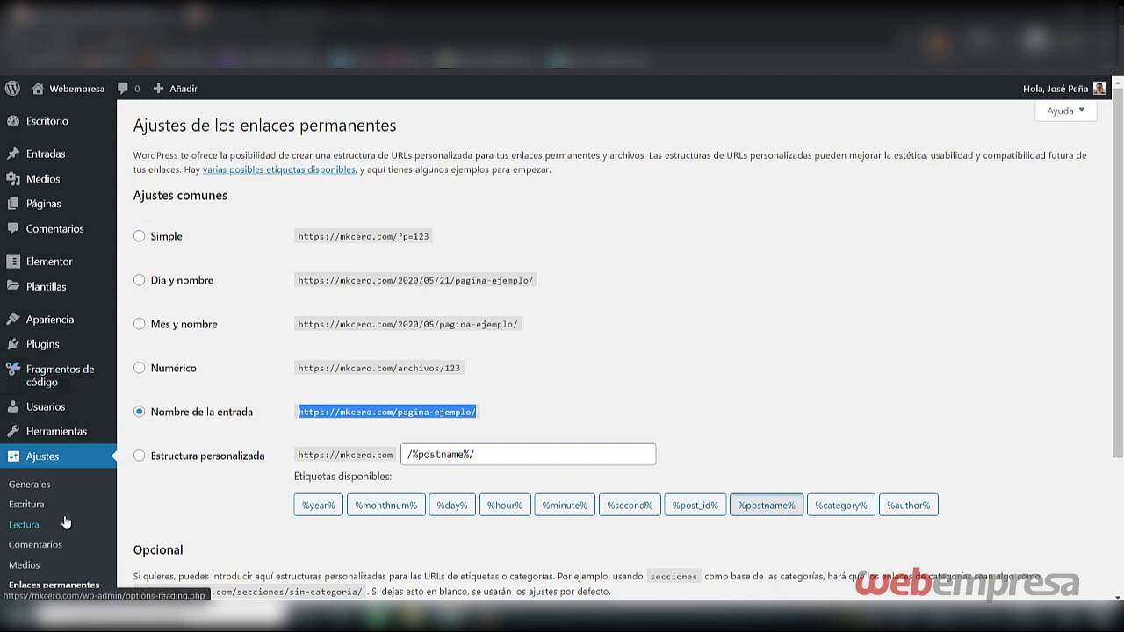
# Open the list of installed plugins and review the active and inactive ones.
pyautogui.moveTo(67, 352)
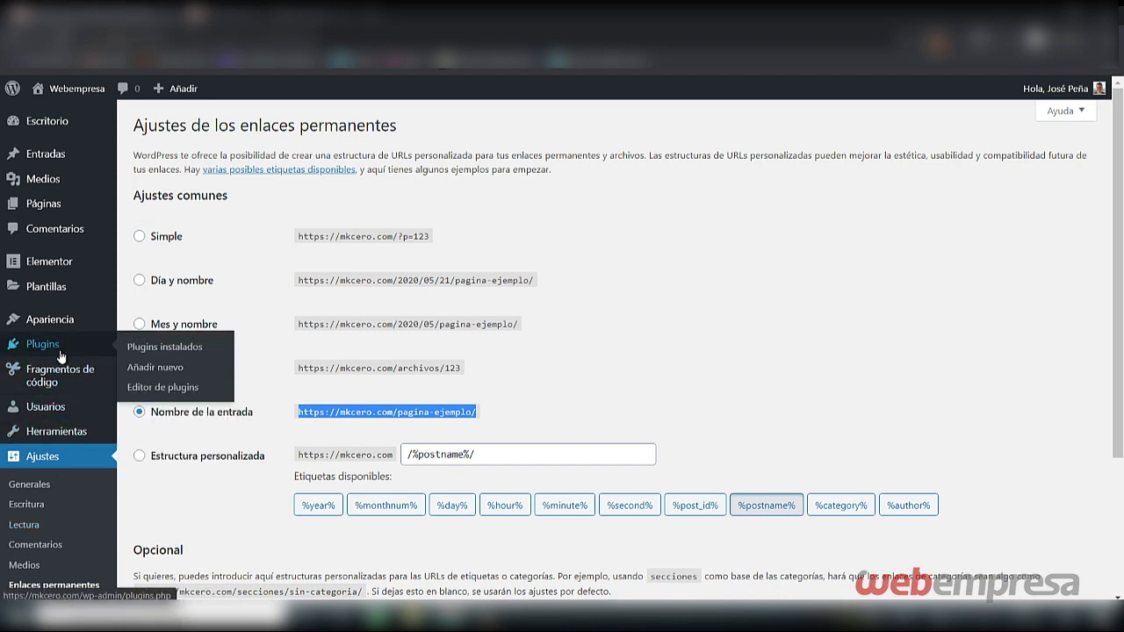
pyautogui.click(151, 349)
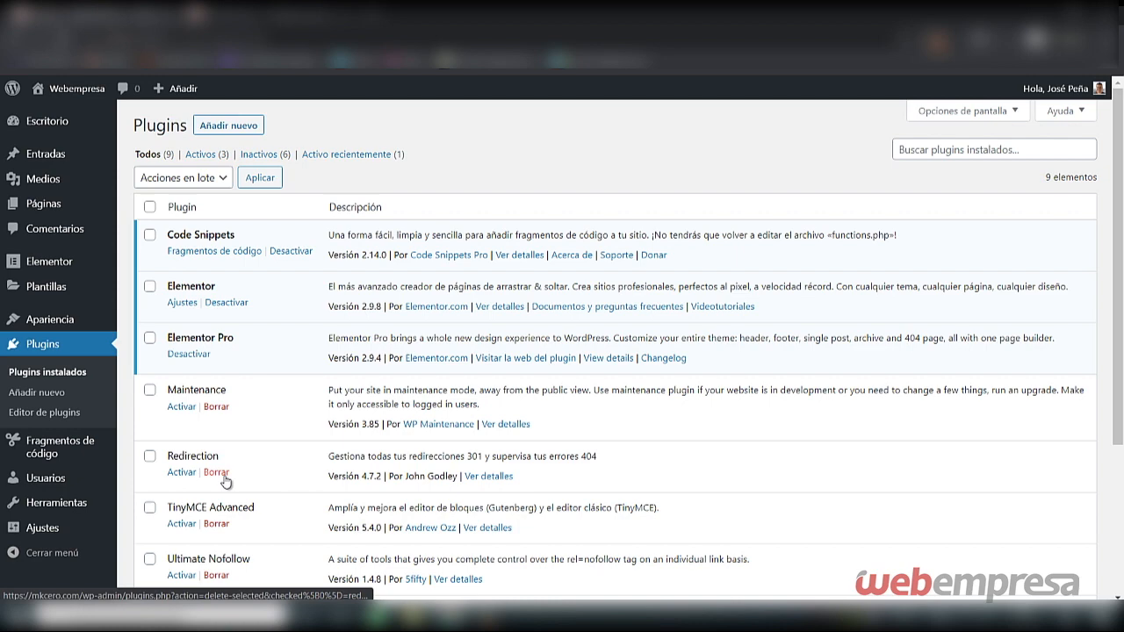
pyautogui.scroll(-1, 274, 448)
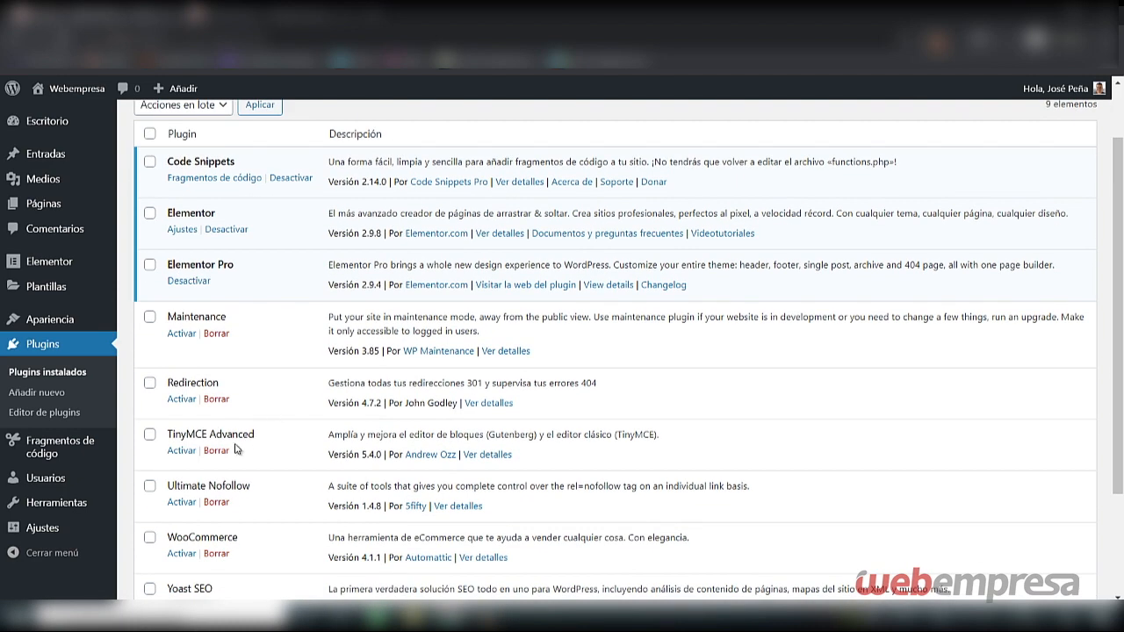
pyautogui.scroll(-1, 227, 492)
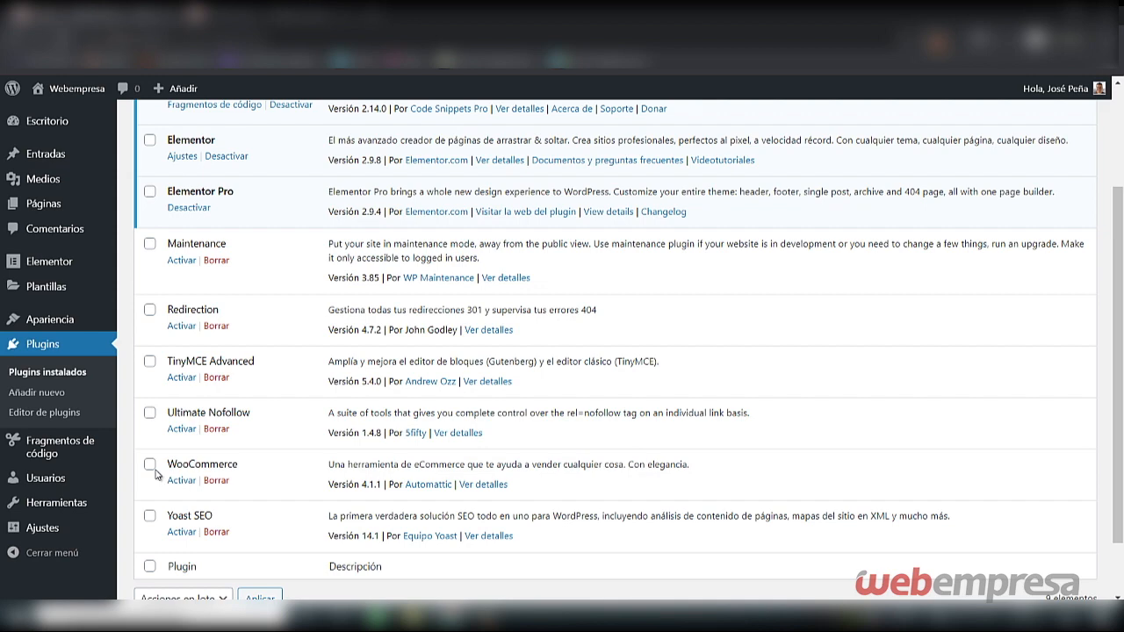
pyautogui.scroll(2, 153, 470)
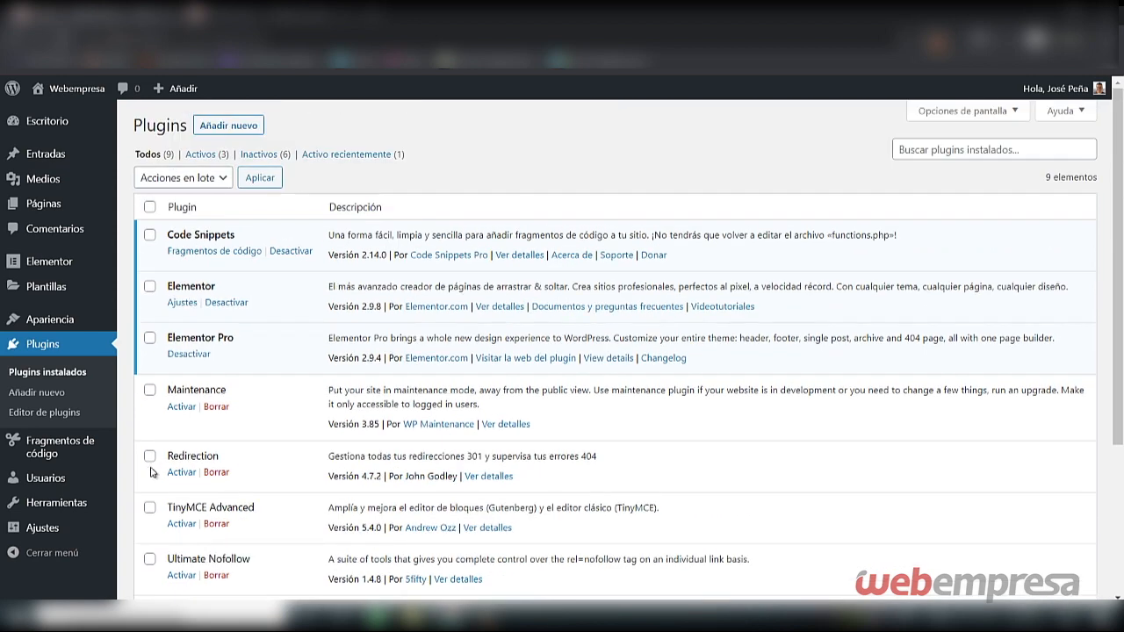
pyautogui.scroll(-1, 224, 333)
pyautogui.scroll(1, 243, 268)
# Open the page for adding new plugins, search for "redes sociales" and look through the results.
pyautogui.click(239, 125)
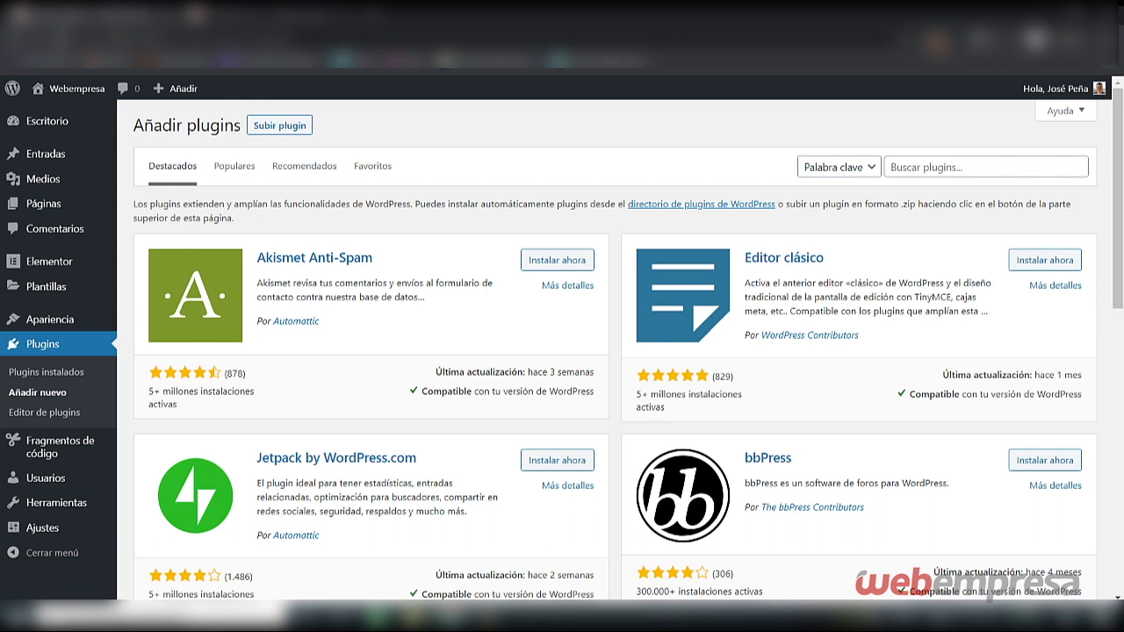
pyautogui.click(938, 171)
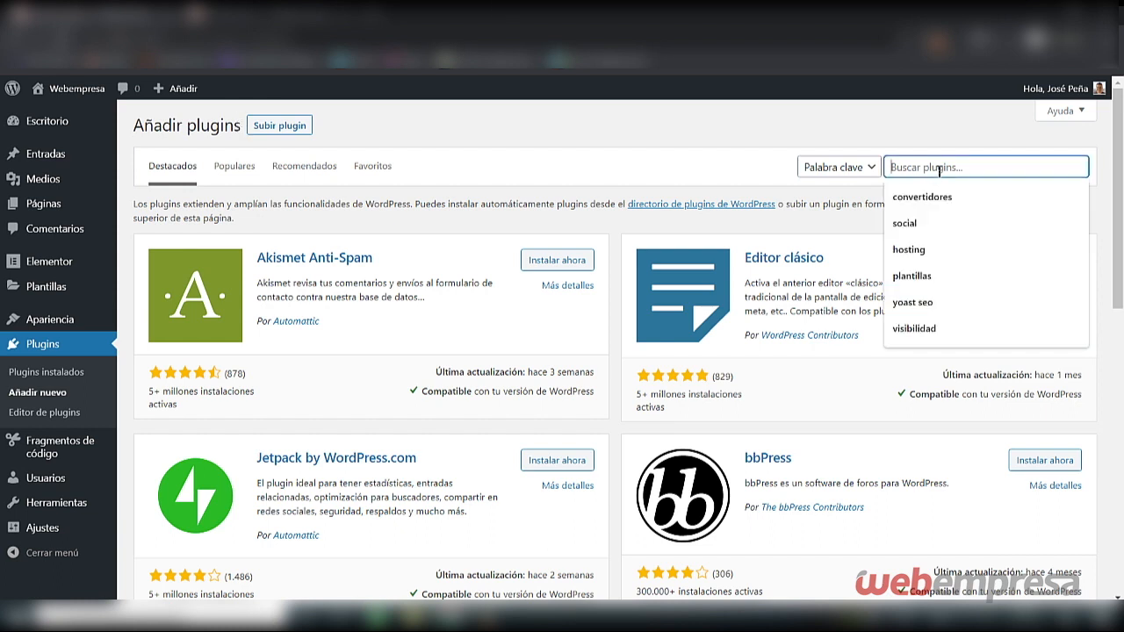
pyautogui.write('redes sociale')
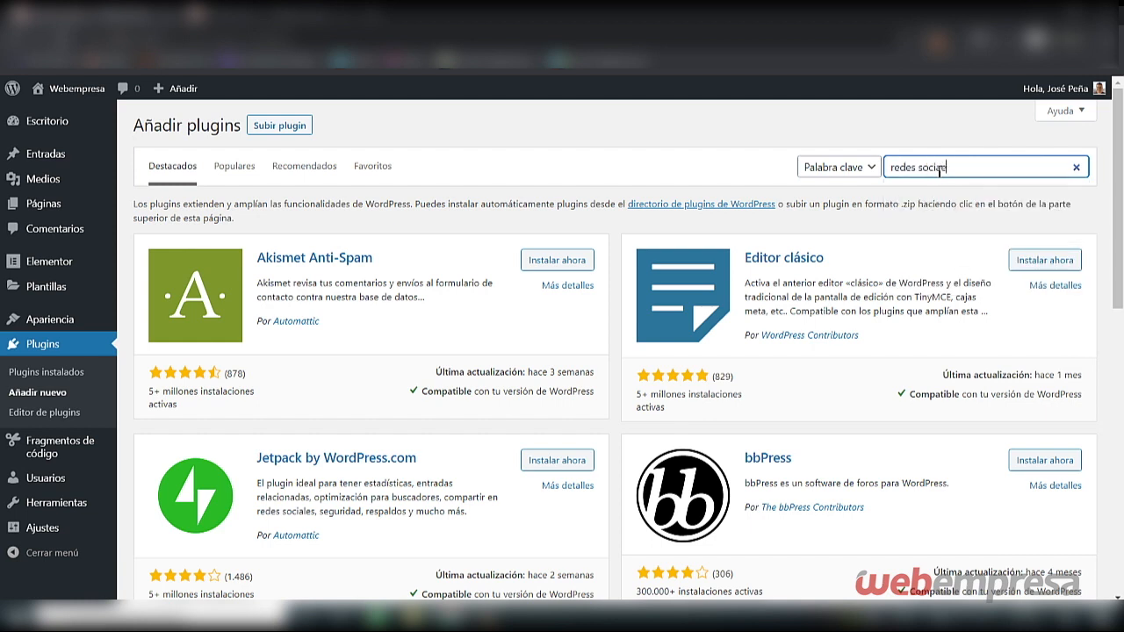
pyautogui.write('s')
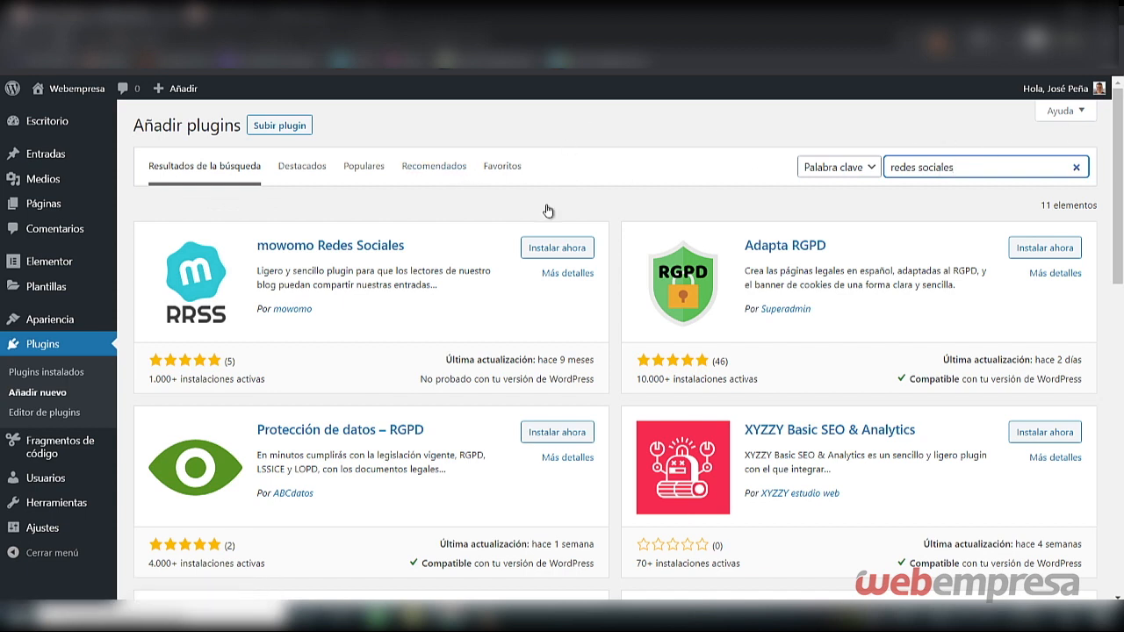
pyautogui.scroll(-3, 285, 256)
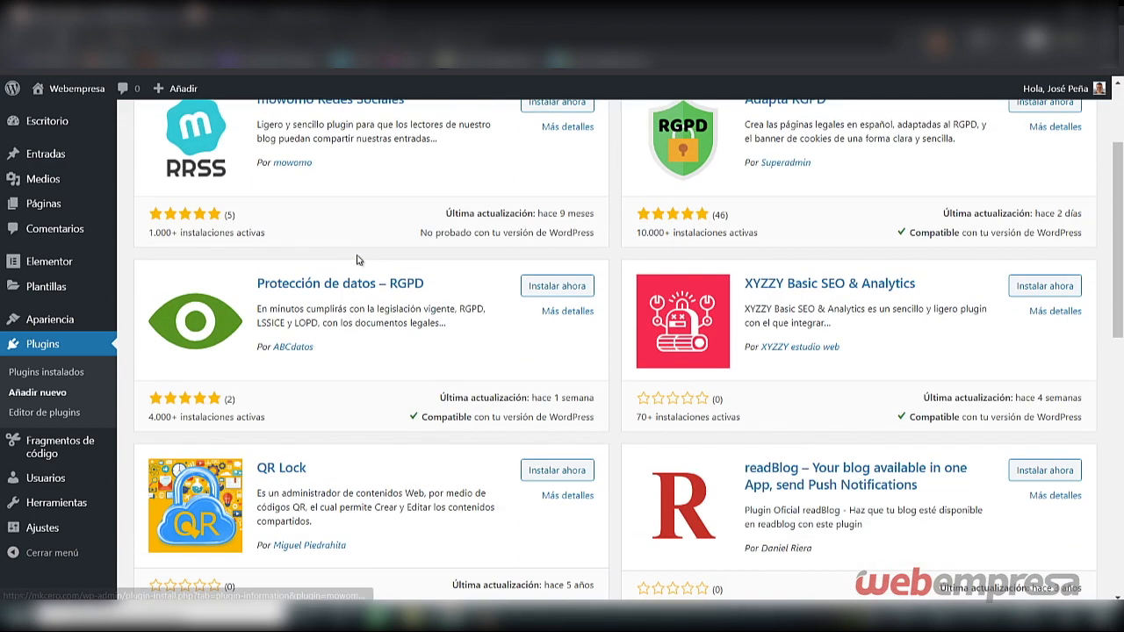
pyautogui.scroll(3, 709, 296)
# Search the plugin directory for "social" and browse the matching plugins.
pyautogui.hotkey('ctrl', 'a')
pyautogui.write('social')
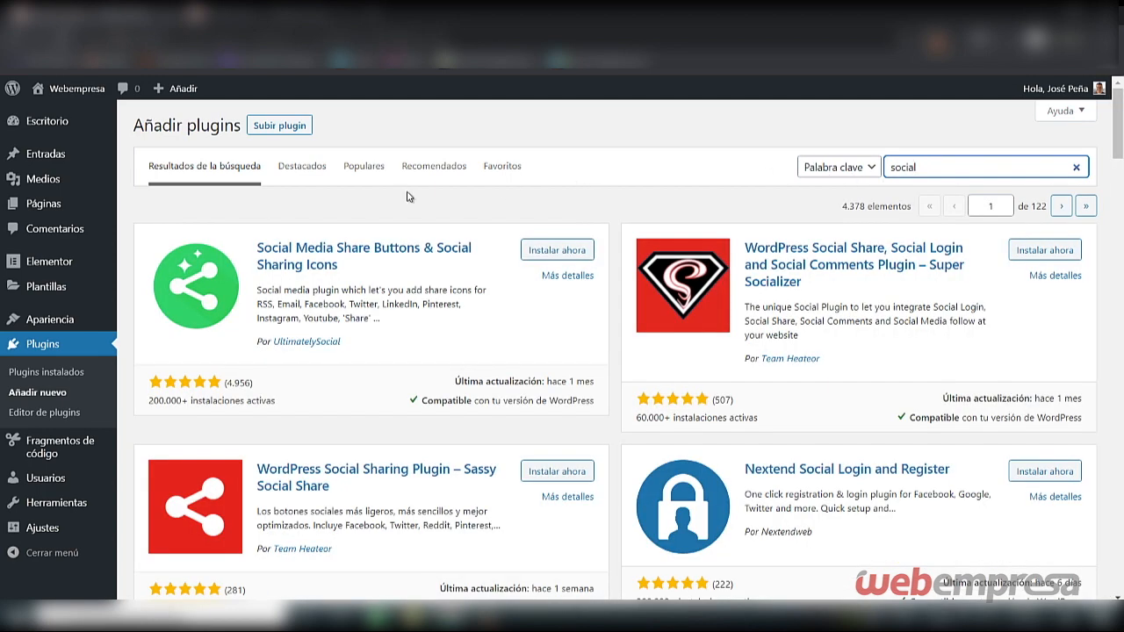
pyautogui.scroll(-3, 365, 283)
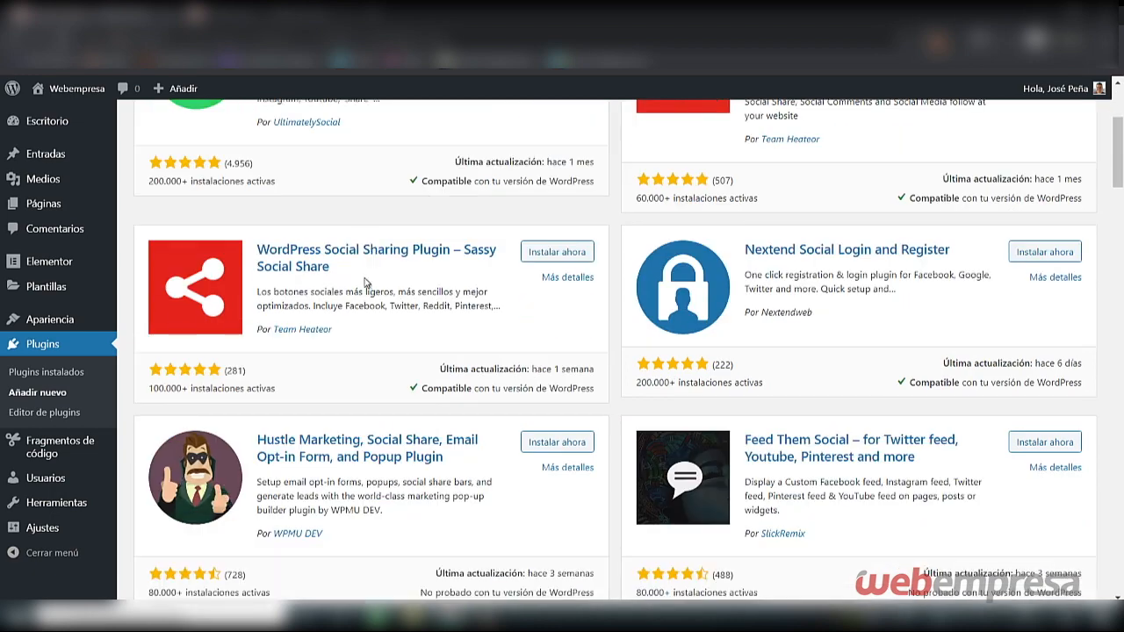
pyautogui.scroll(3, 352, 403)
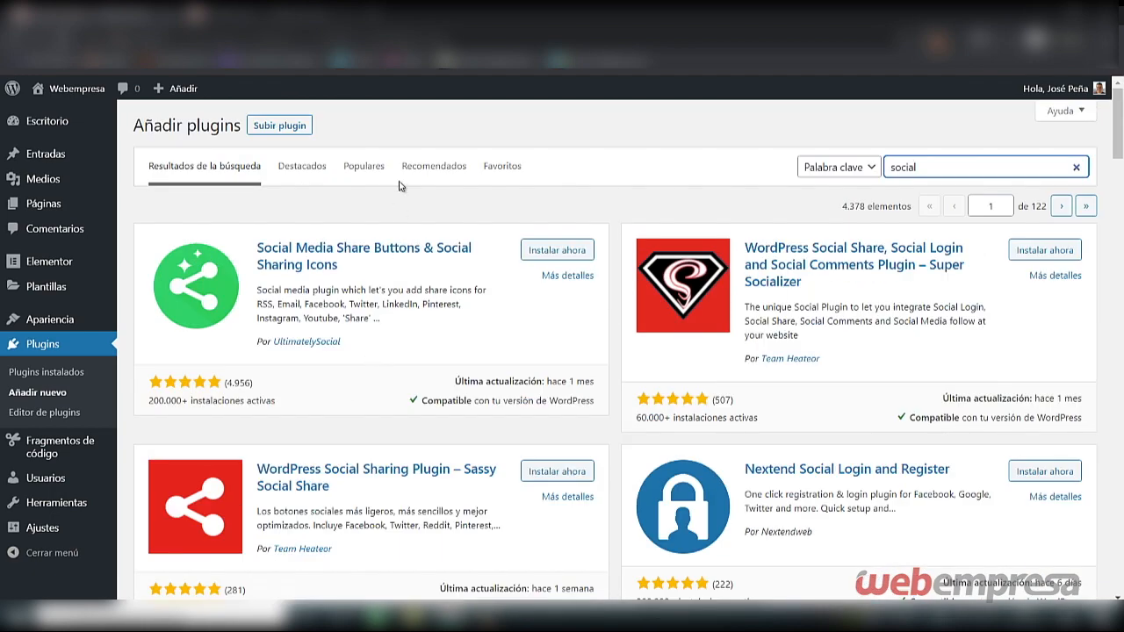
# Replace the plugin search term with "yoast" to find the Yoast SEO plugin.
pyautogui.doubleClick(918, 173)
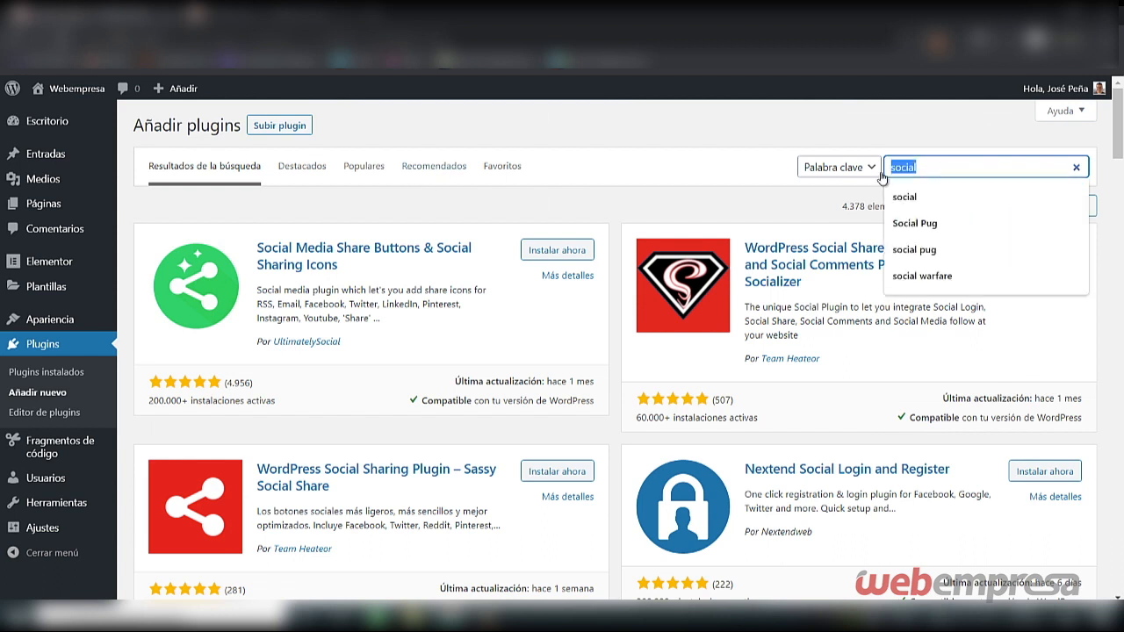
pyautogui.press('BackSpace')
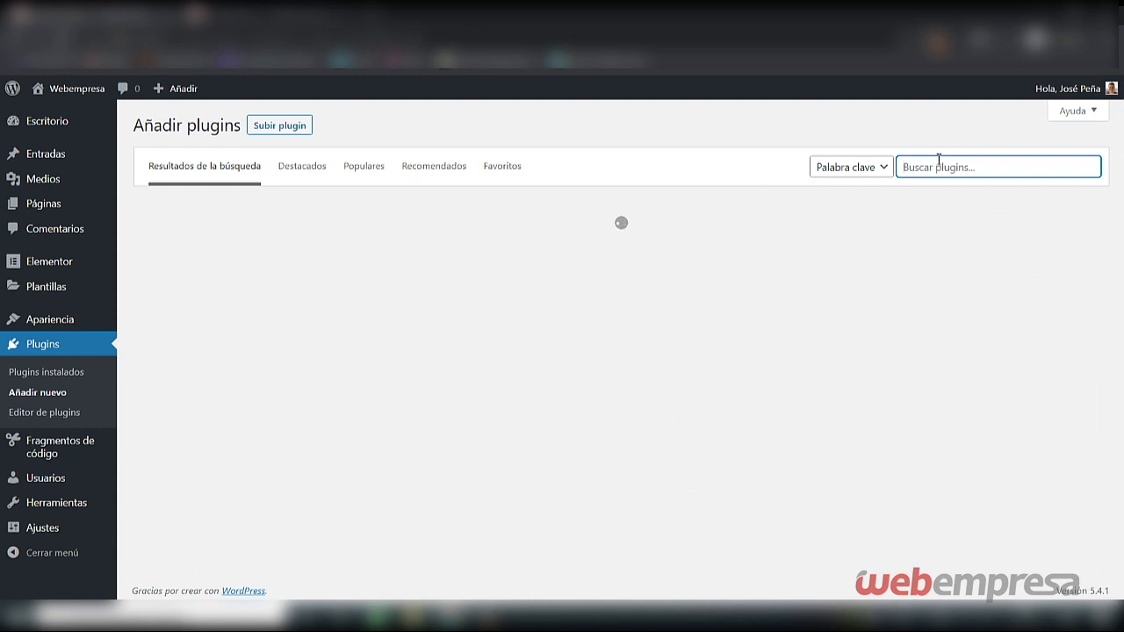
pyautogui.click(931, 167)
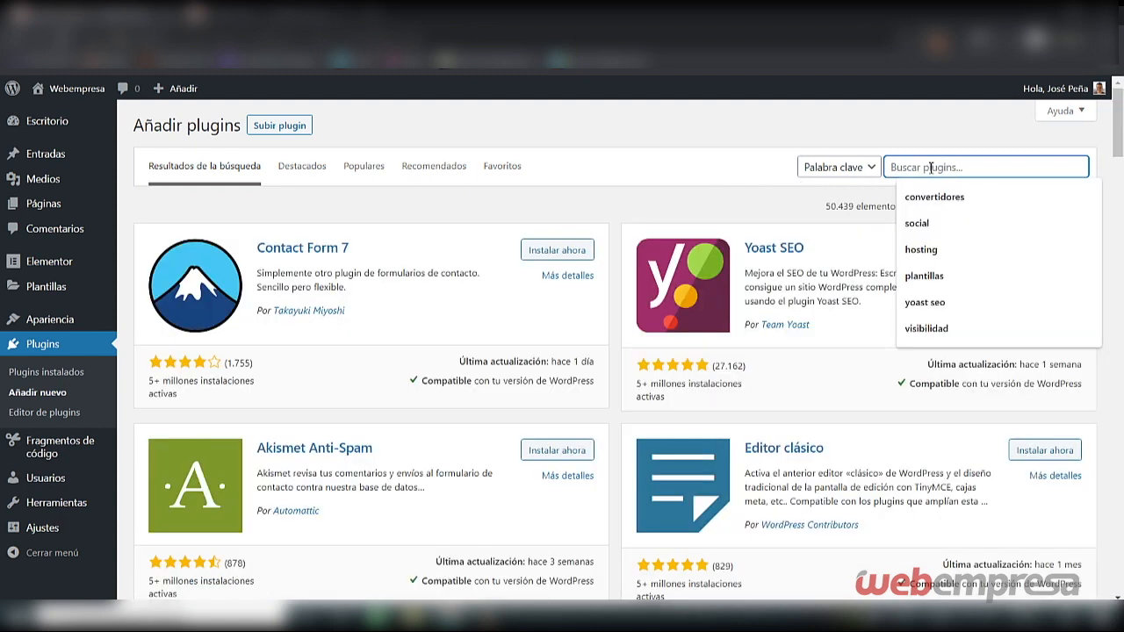
pyautogui.write('yo')
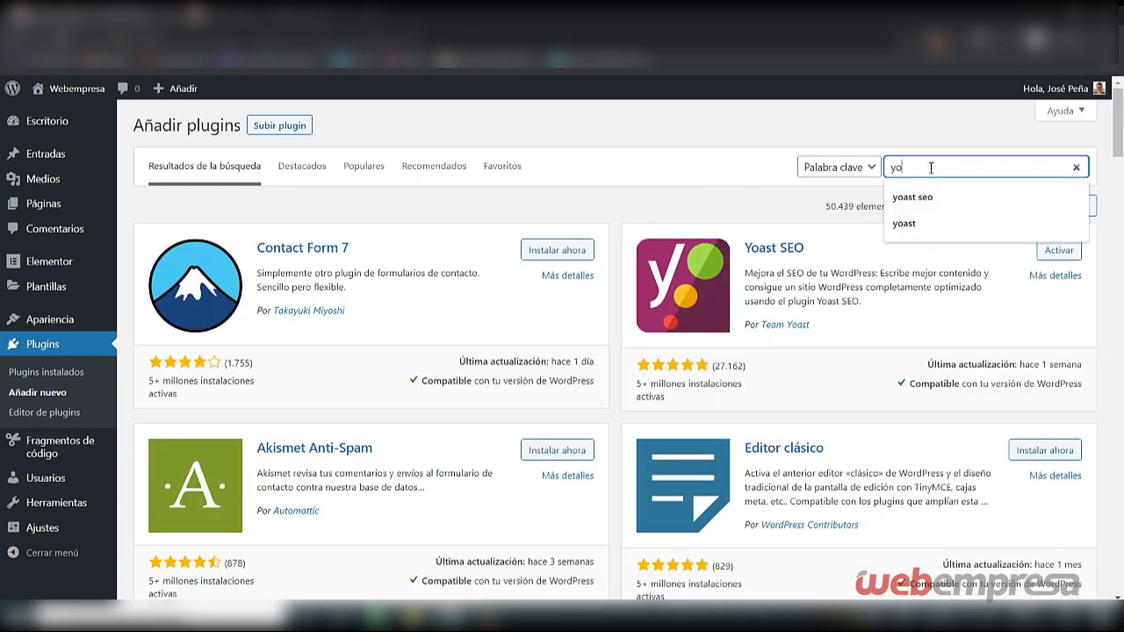
pyautogui.write('as')
pyautogui.press('BackSpace')
pyautogui.press('BackSpace')
pyautogui.write('ast')
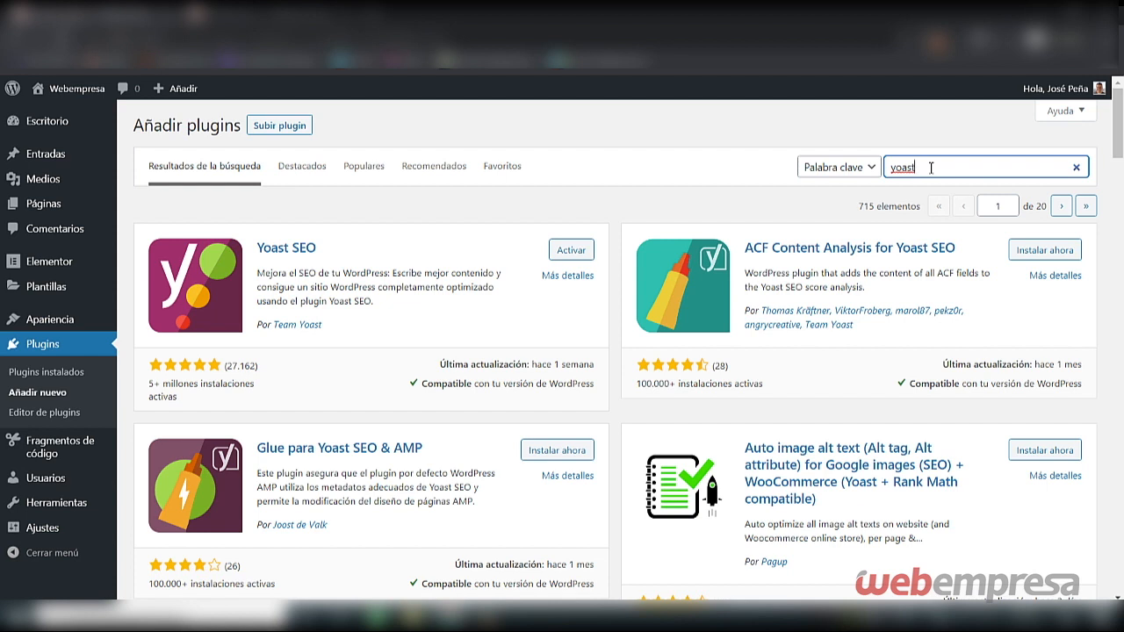
# Search the plugin directory for "cache" and compare the caching plugins in the results.
pyautogui.doubleClick(931, 168)
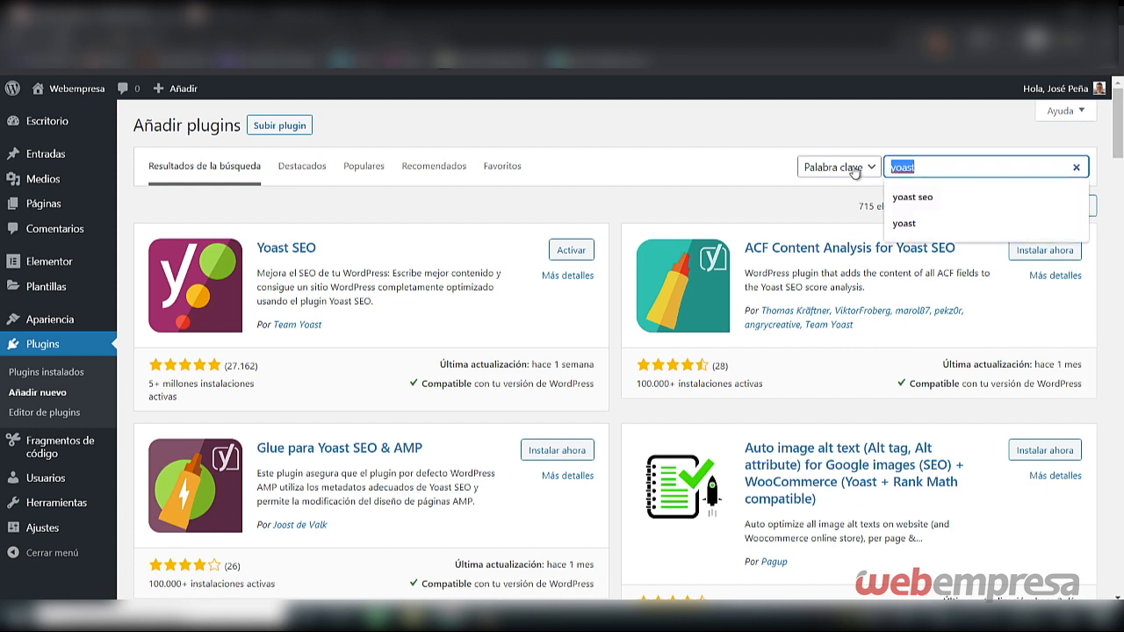
pyautogui.press('BackSpace')
pyautogui.write('cache')
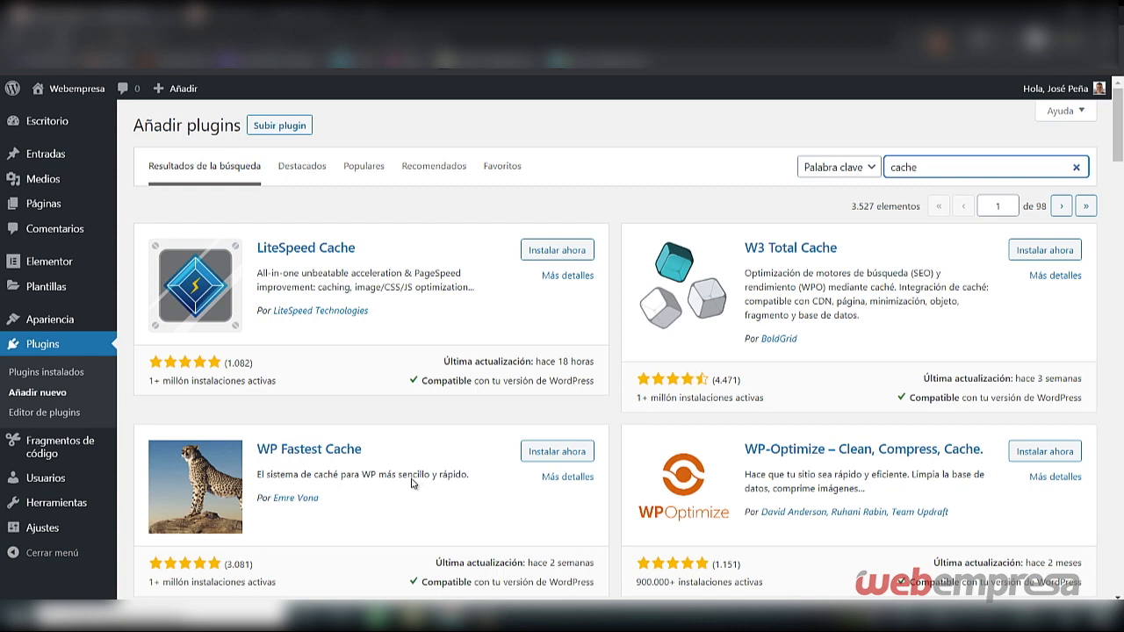
pyautogui.scroll(-2, 413, 484)
pyautogui.scroll(-4, 390, 469)
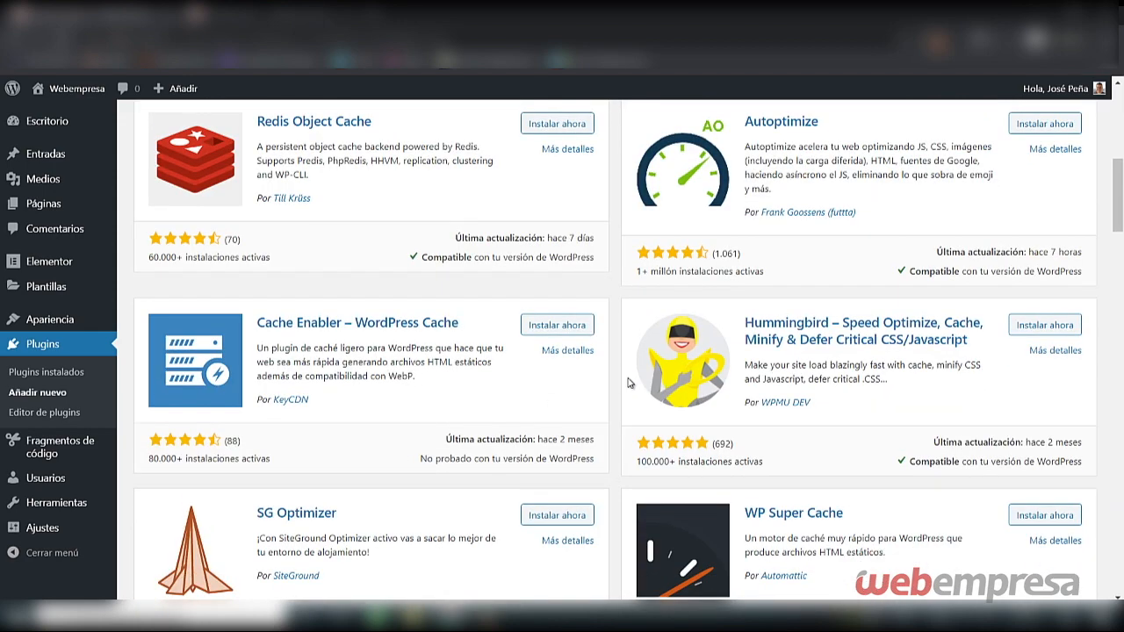
pyautogui.scroll(2, 369, 375)
pyautogui.scroll(-2, 371, 379)
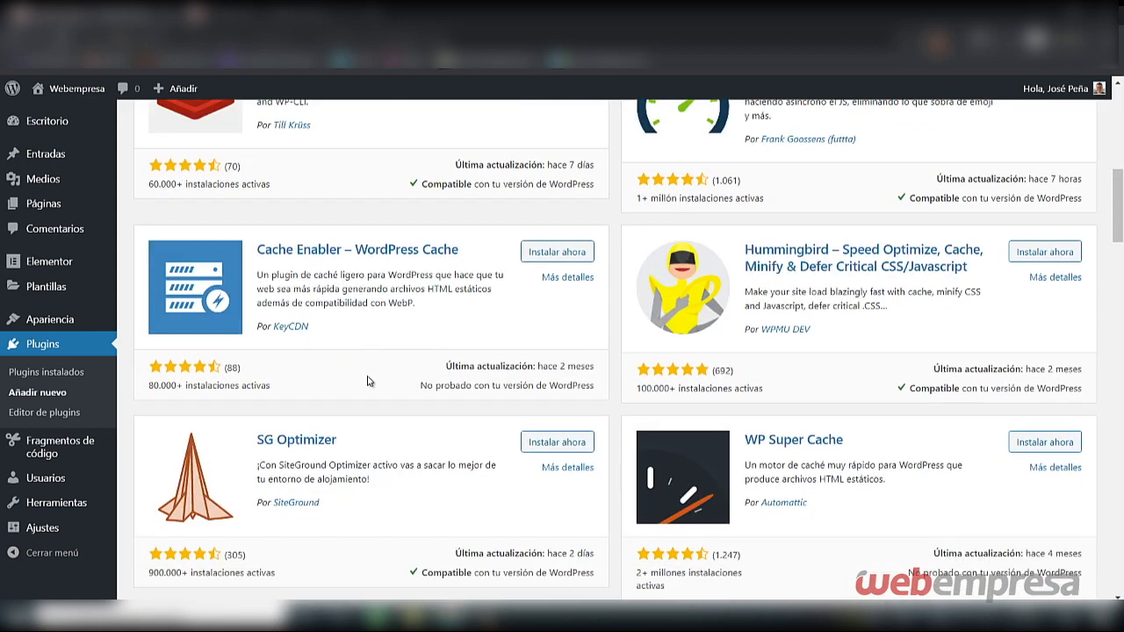
pyautogui.scroll(-3, 749, 467)
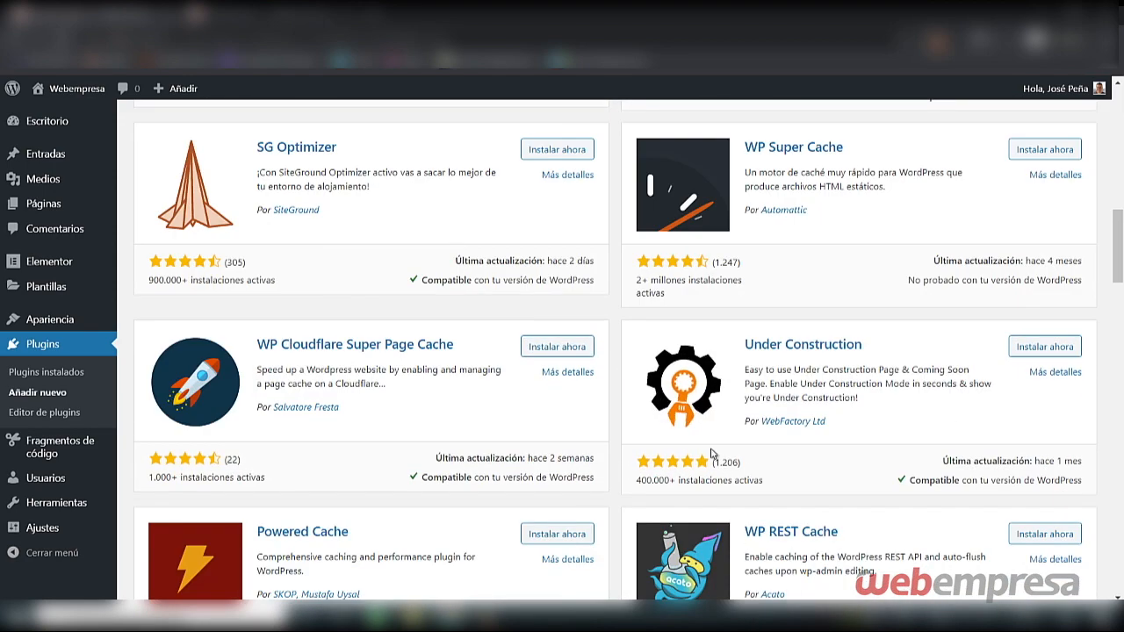
pyautogui.scroll(4, 583, 431)
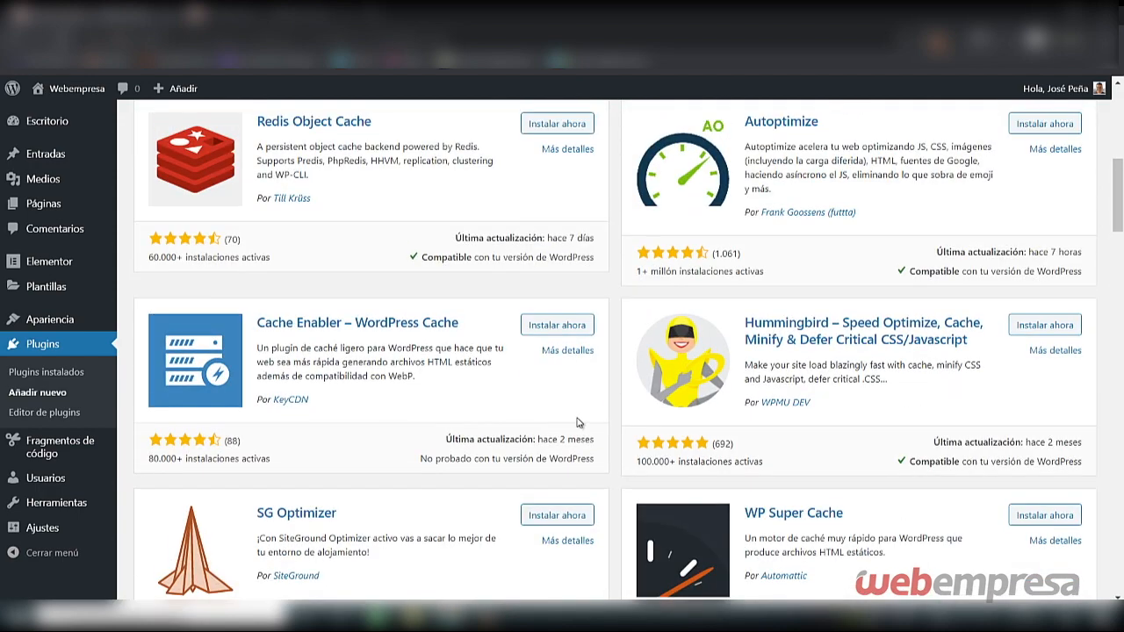
pyautogui.scroll(5, 578, 424)
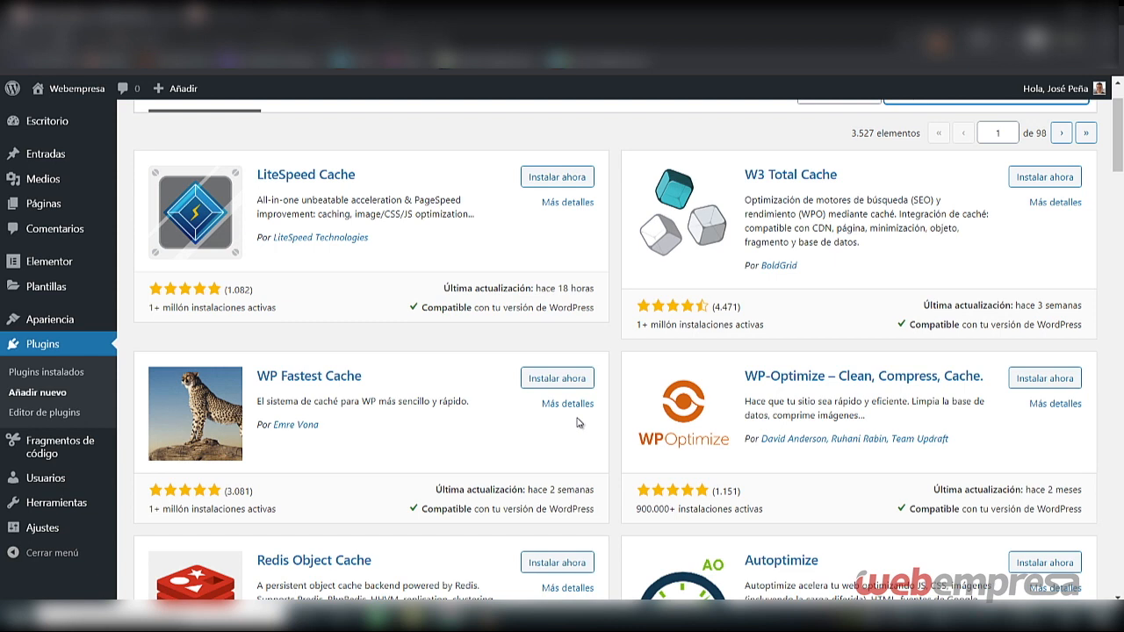
pyautogui.scroll(2, 580, 426)
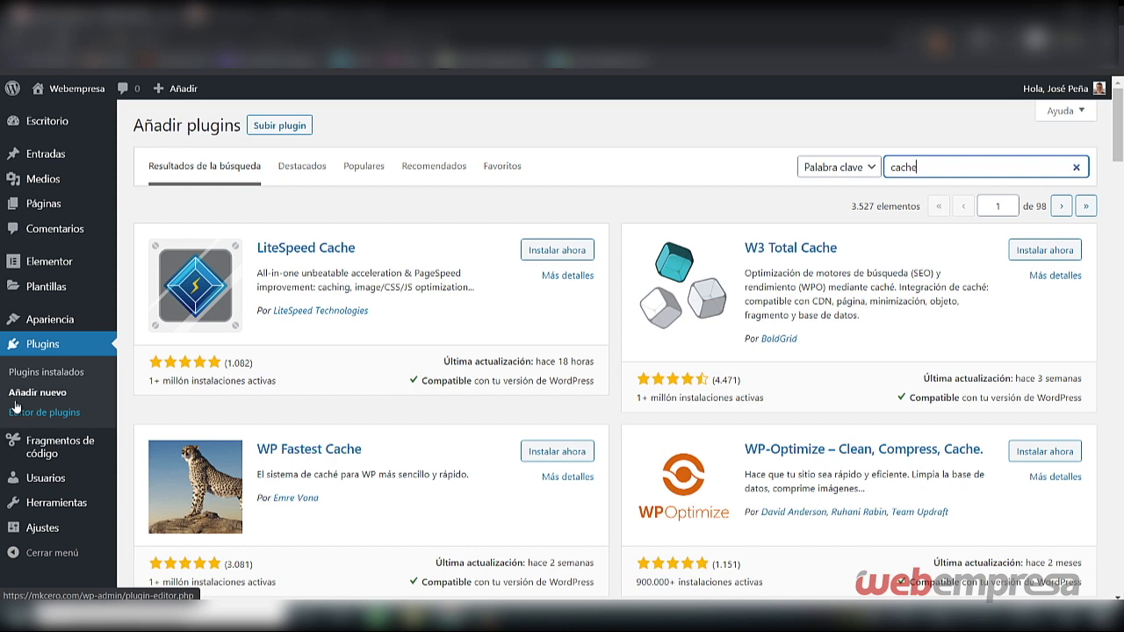
# Open the list of all posts from the plugin search results.
pyautogui.moveTo(13, 162)
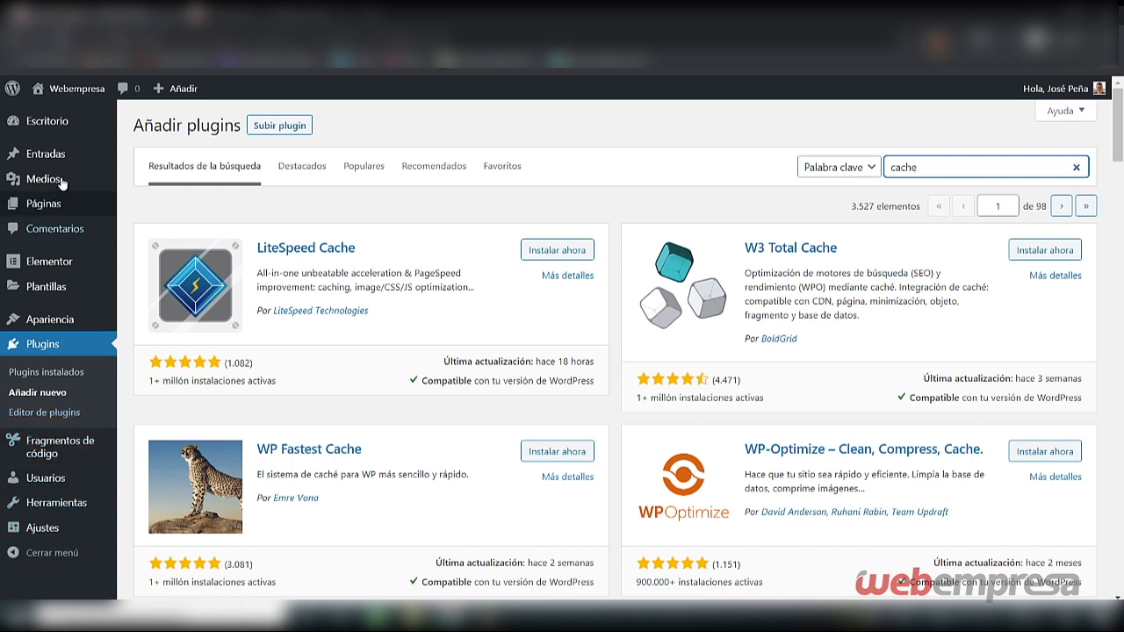
pyautogui.moveTo(60, 154)
pyautogui.moveTo(67, 215)
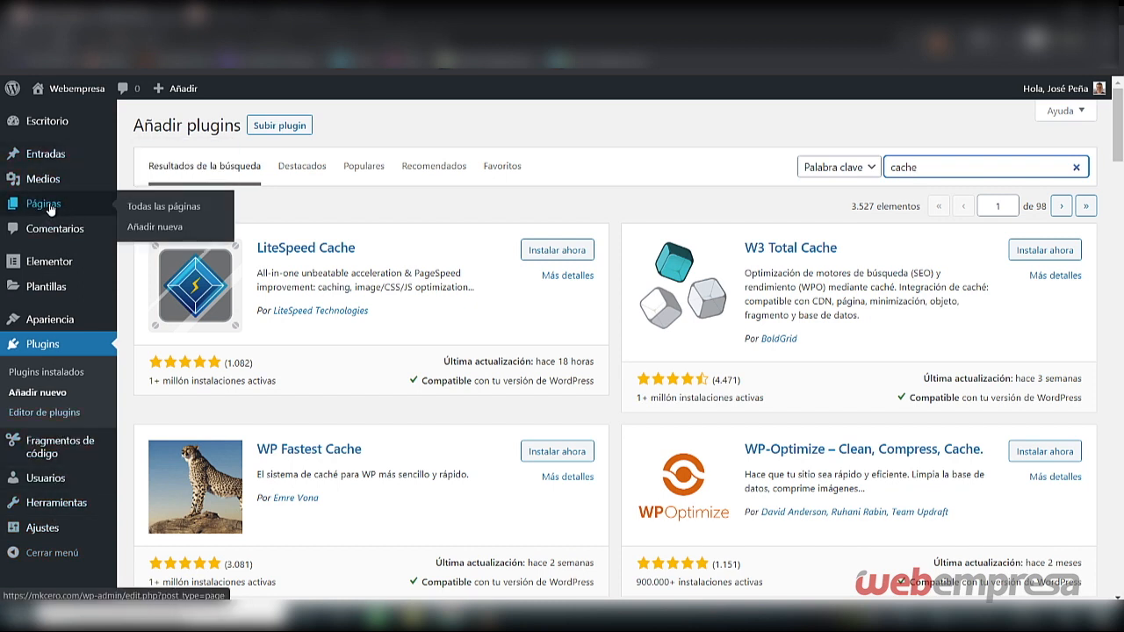
pyautogui.click(46, 156)
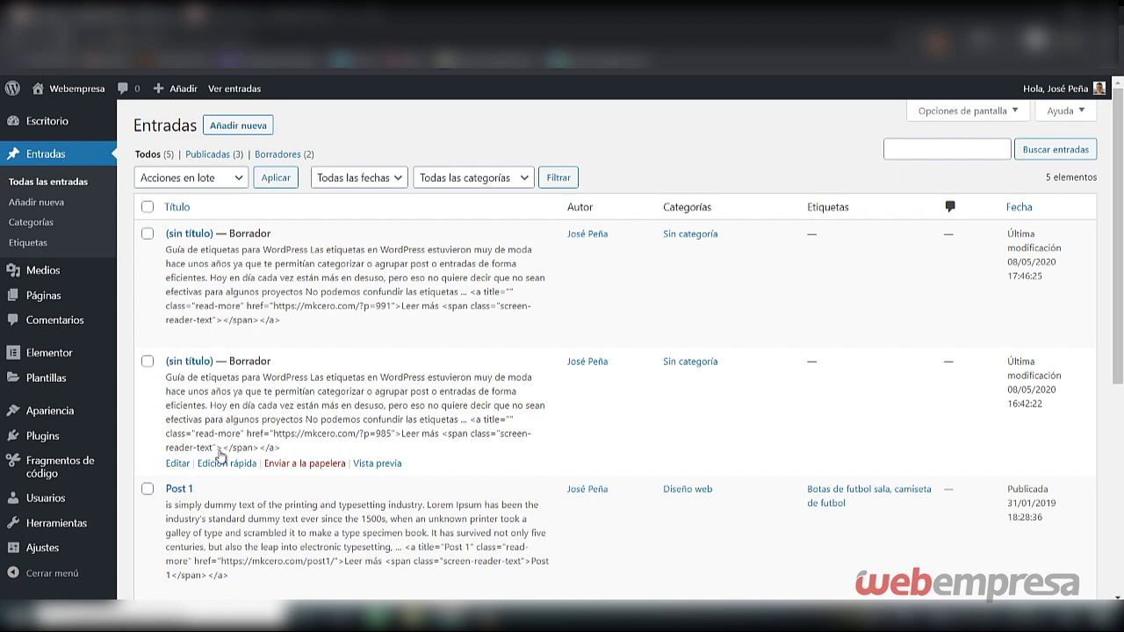
# Deactivate the Code Snippets plugin in the list of installed plugins.
pyautogui.moveTo(50, 424)
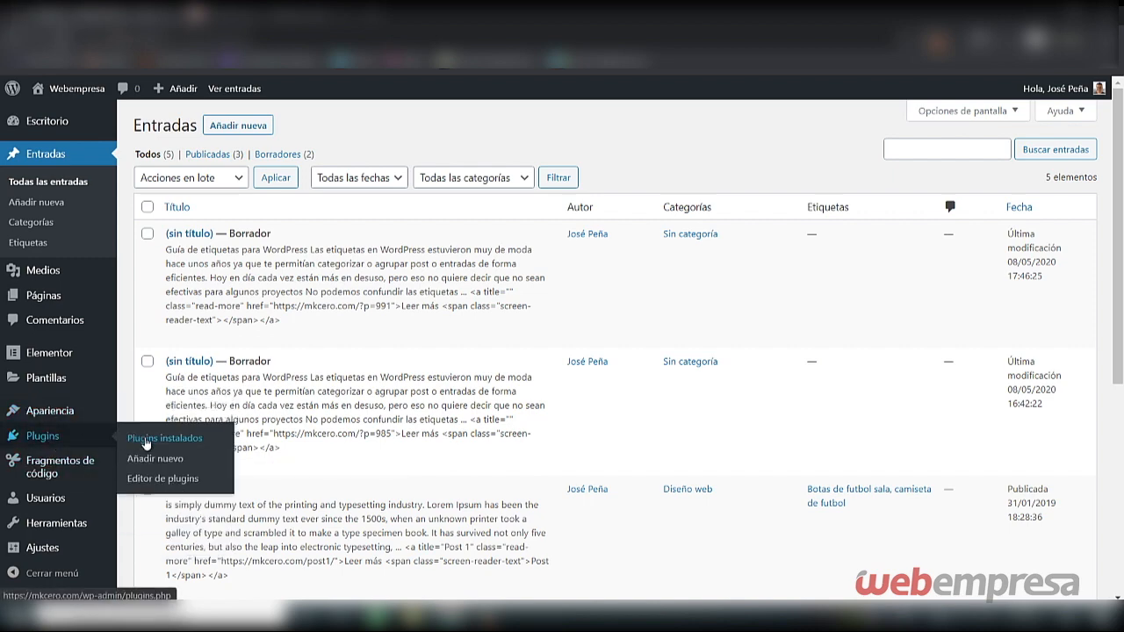
pyautogui.click(143, 439)
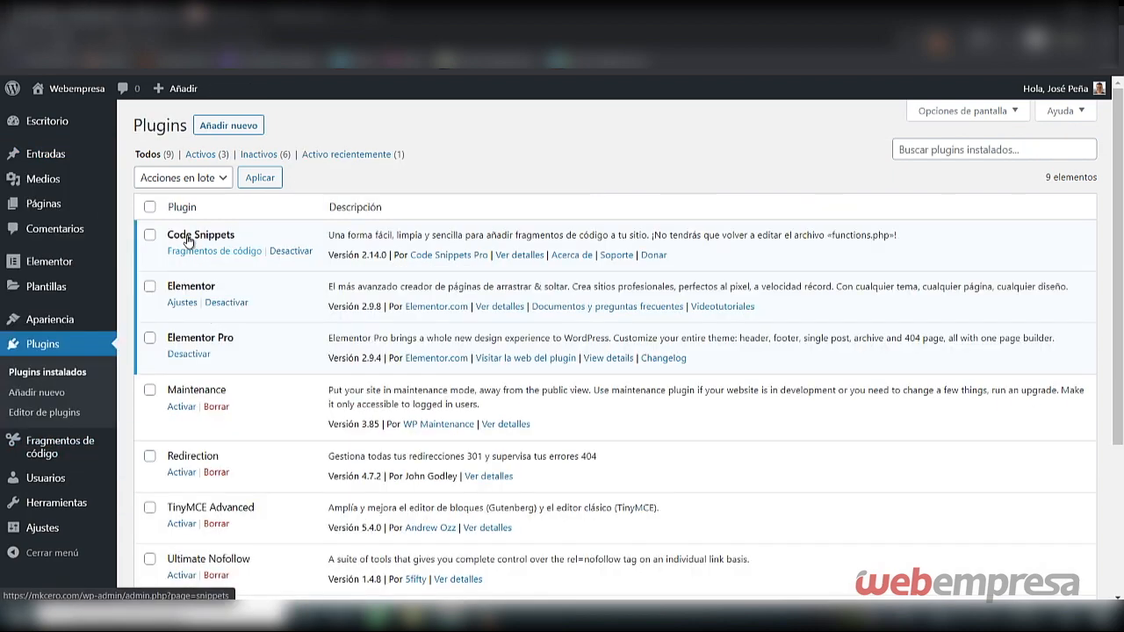
pyautogui.click(290, 254)
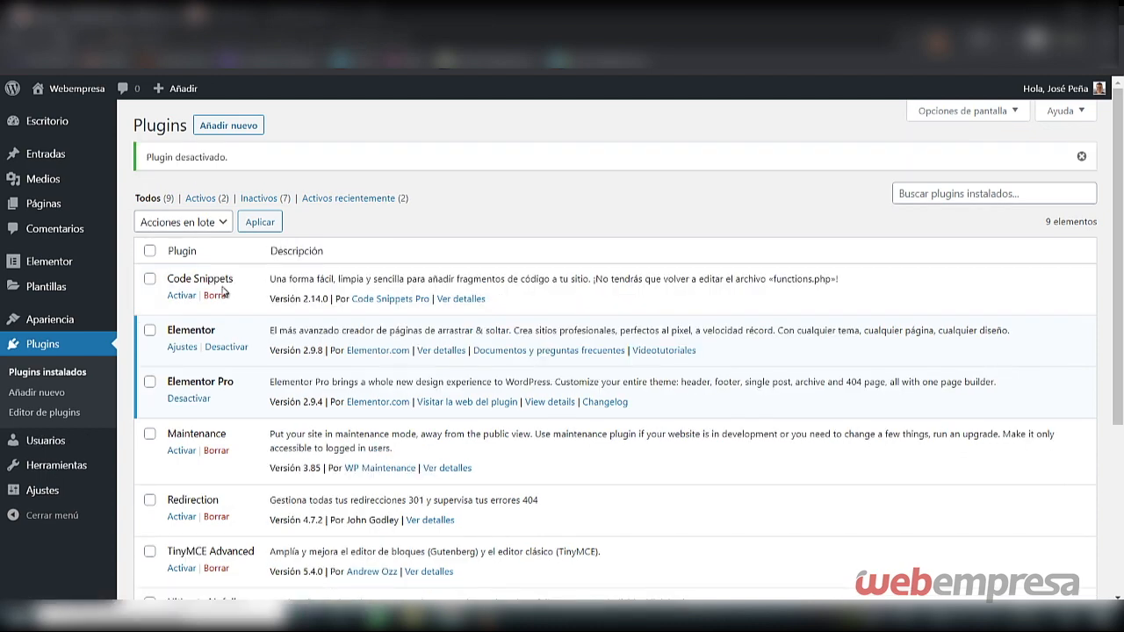
# Open a new post from the posts list, dismiss the welcome guide to view the empty block editor, and return to the list.
pyautogui.click(53, 155)
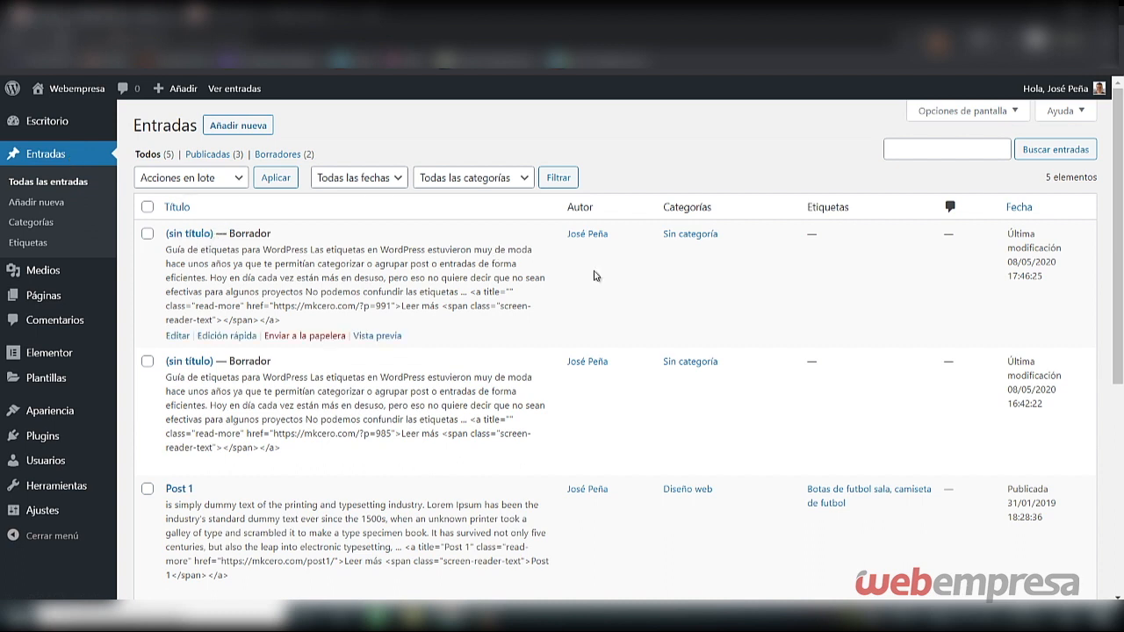
pyautogui.click(238, 126)
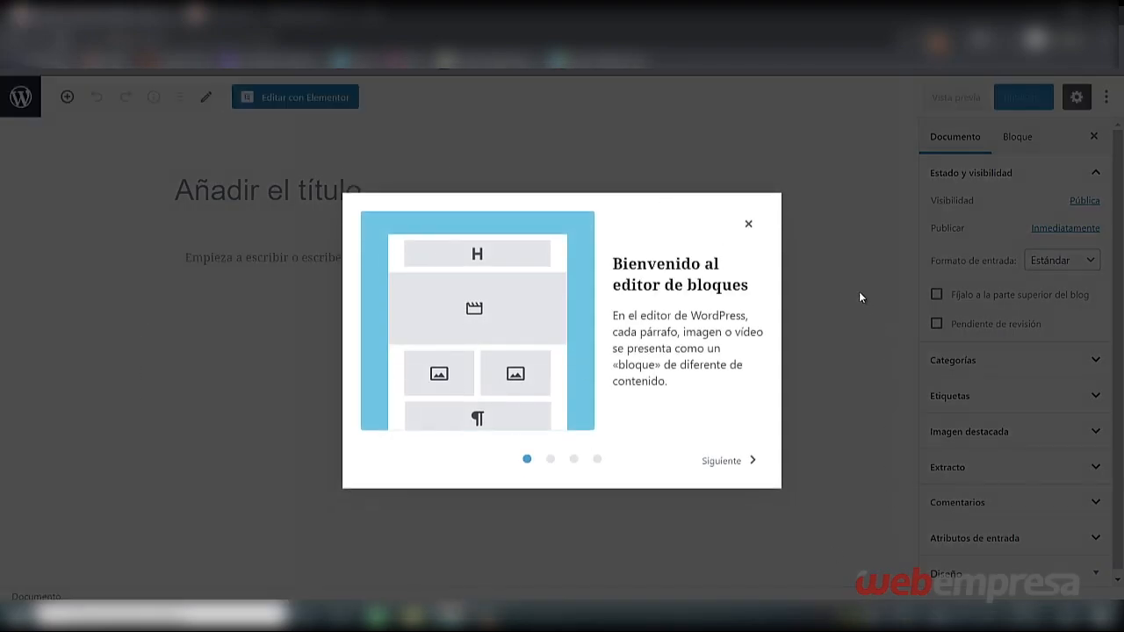
pyautogui.click(748, 224)
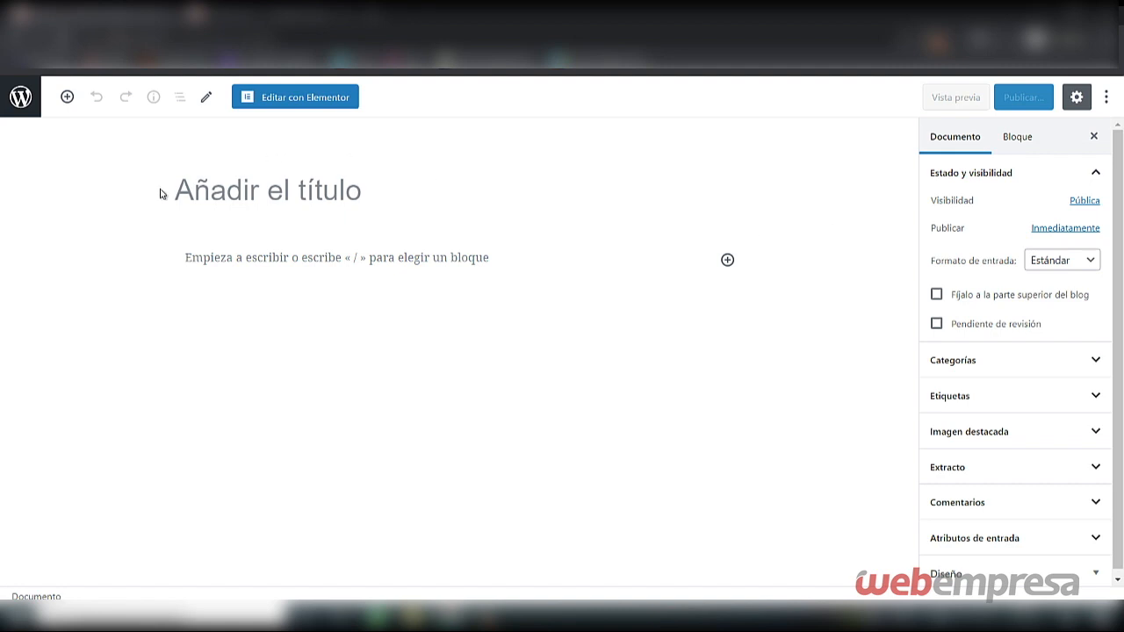
pyautogui.click(302, 189)
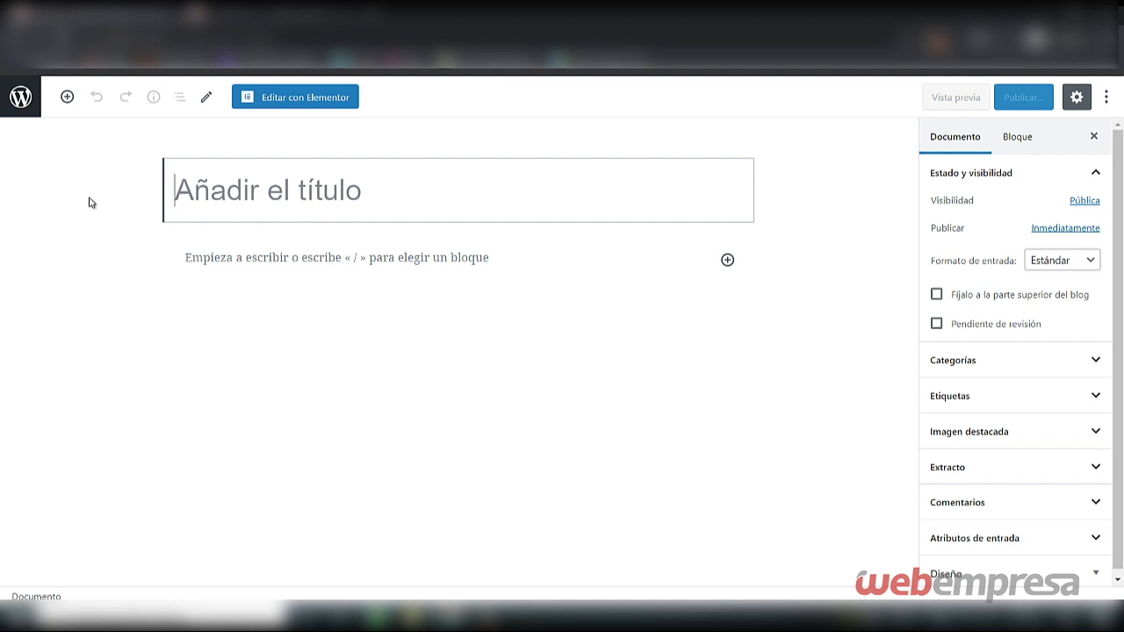
pyautogui.click(18, 42)
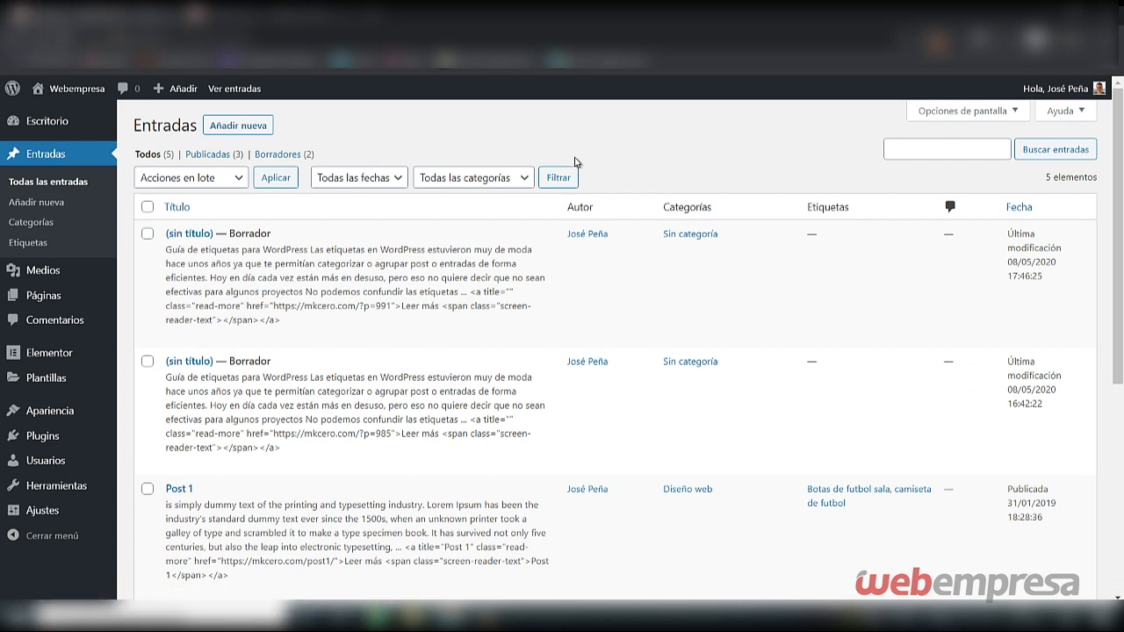
pyautogui.moveTo(16, 297)
pyautogui.moveTo(72, 419)
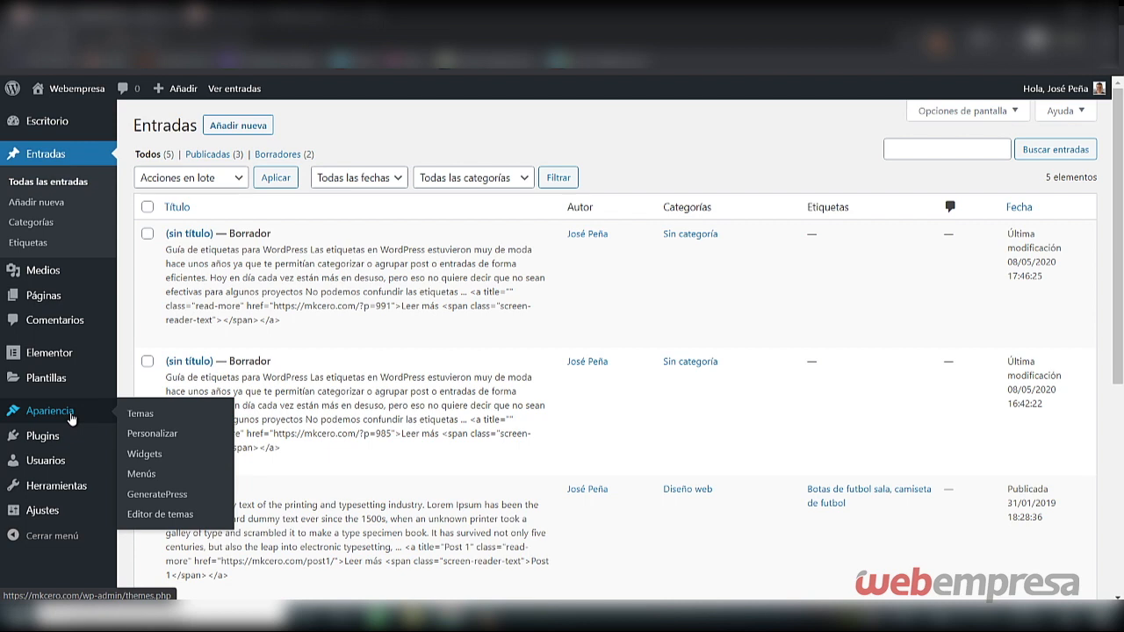